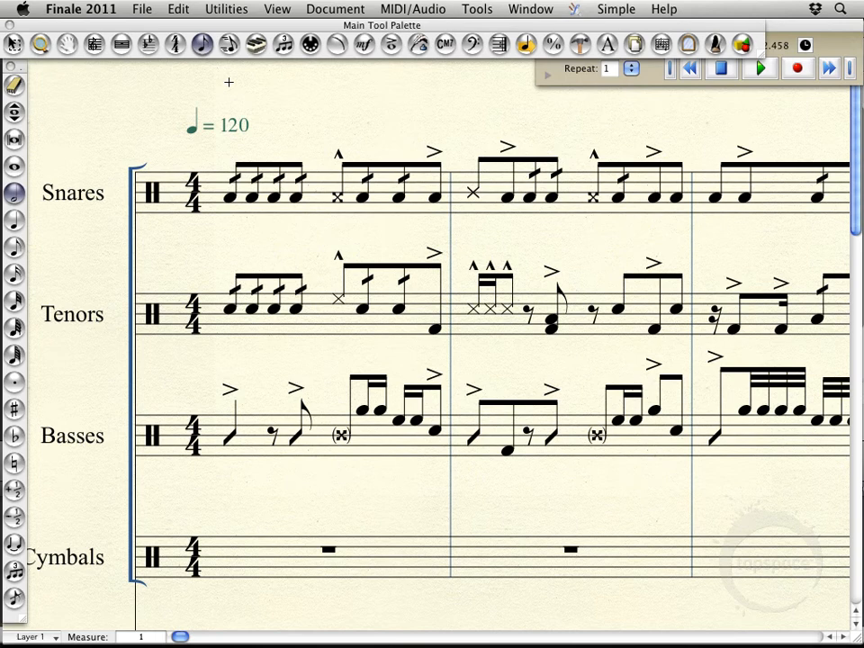
Delete the second, third and fourth eighth notes at the start of Snares measure 1.
{"action": "key", "text": "Right"}
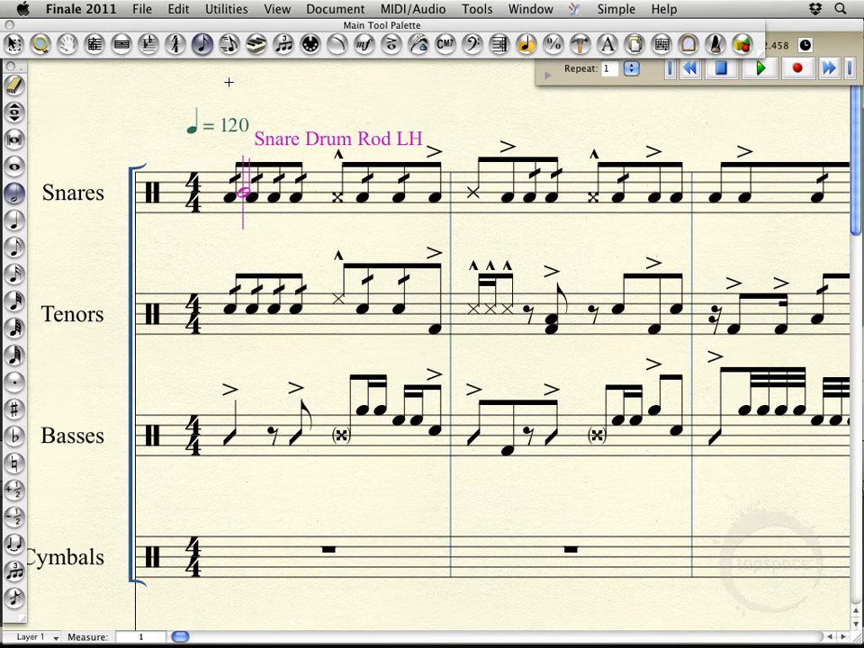
{"action": "key", "text": "Escape"}
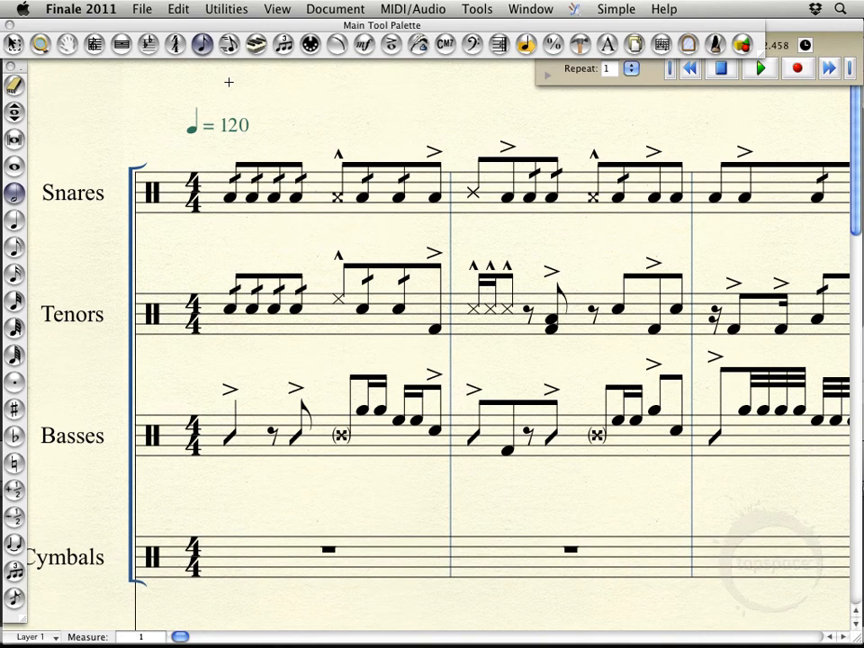
{"action": "key", "text": "Right"}
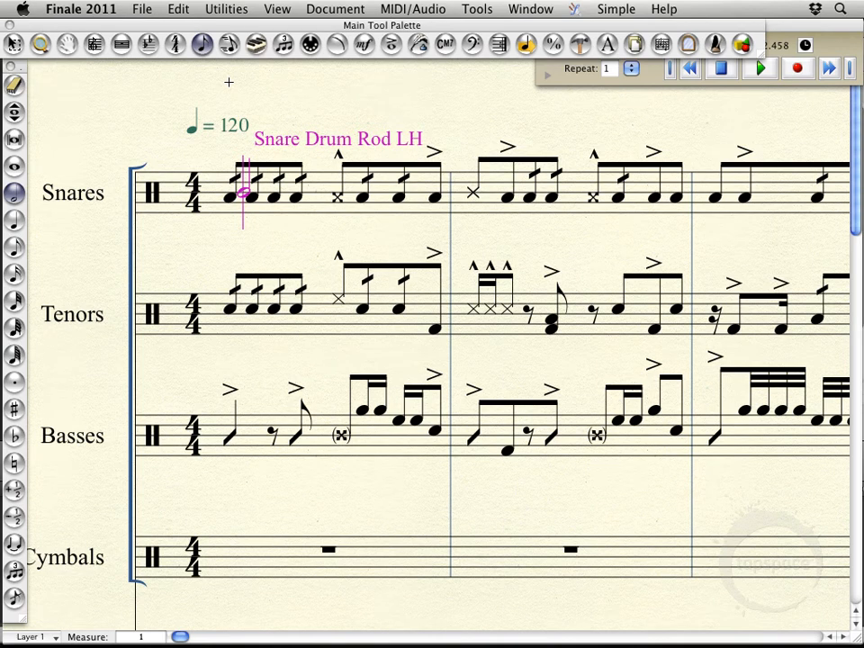
{"action": "key", "text": "Left"}
{"action": "key", "text": "Left"}
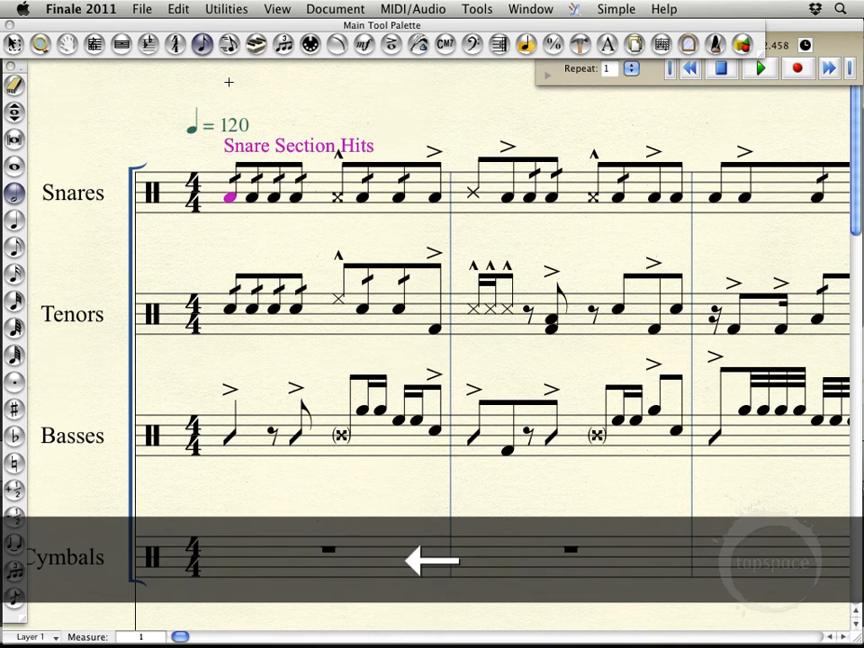
{"action": "key", "text": "Right"}
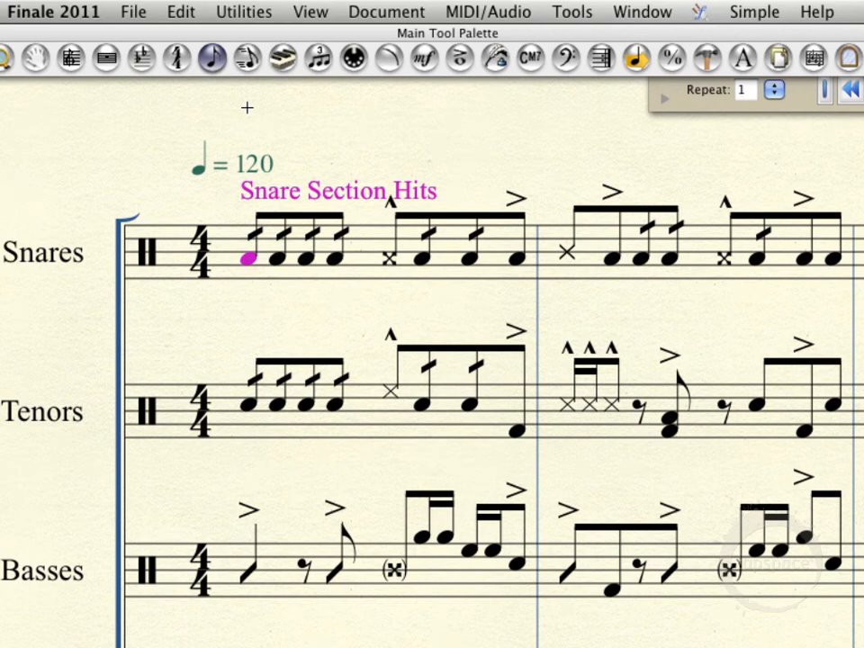
{"action": "key", "text": "Delete"}
{"action": "key", "text": "Delete"}
{"action": "key", "text": "Delete"}
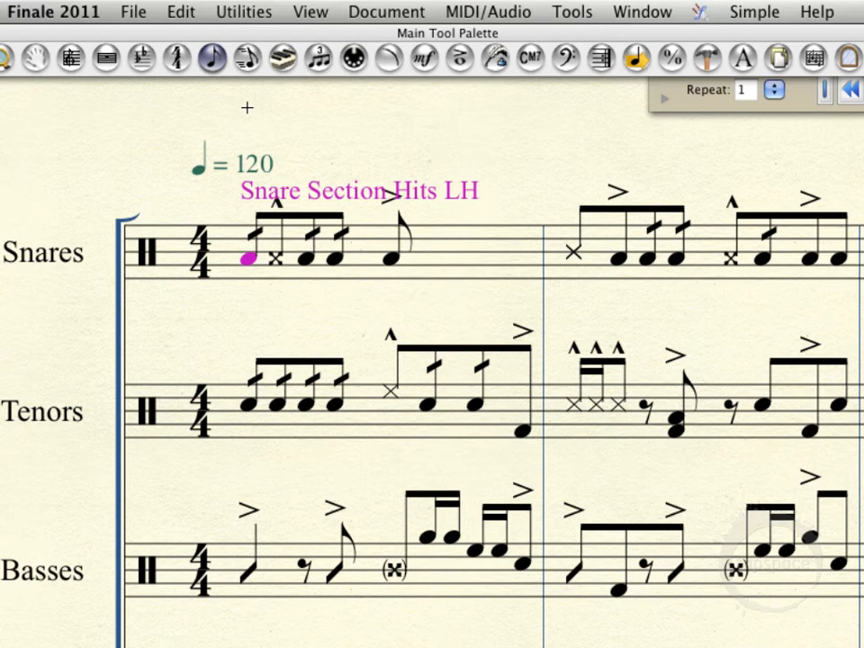
Change the first note of Snares measure 1 to a half note and leave note entry.
{"action": "key", "text": "alt"}
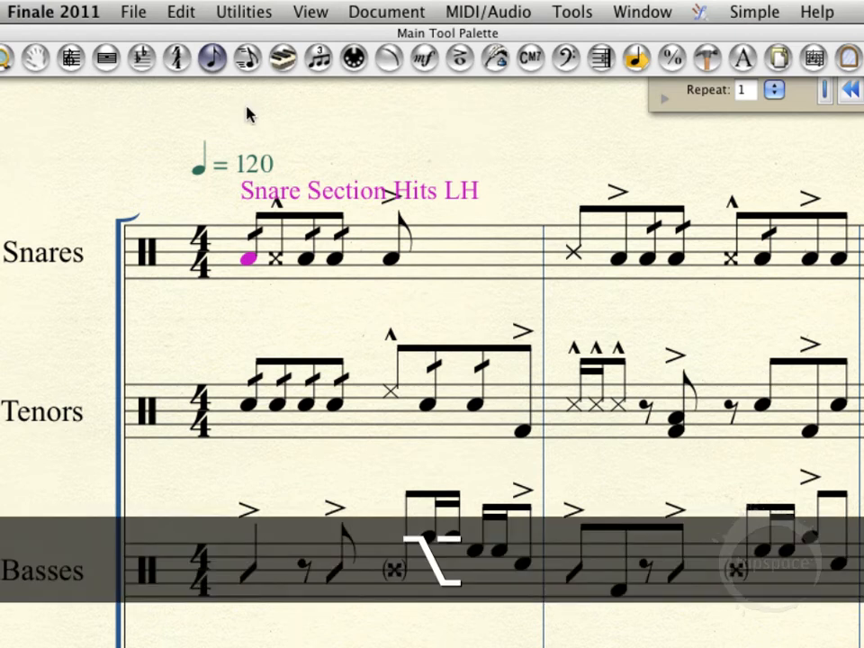
{"action": "key", "text": "alt+7"}
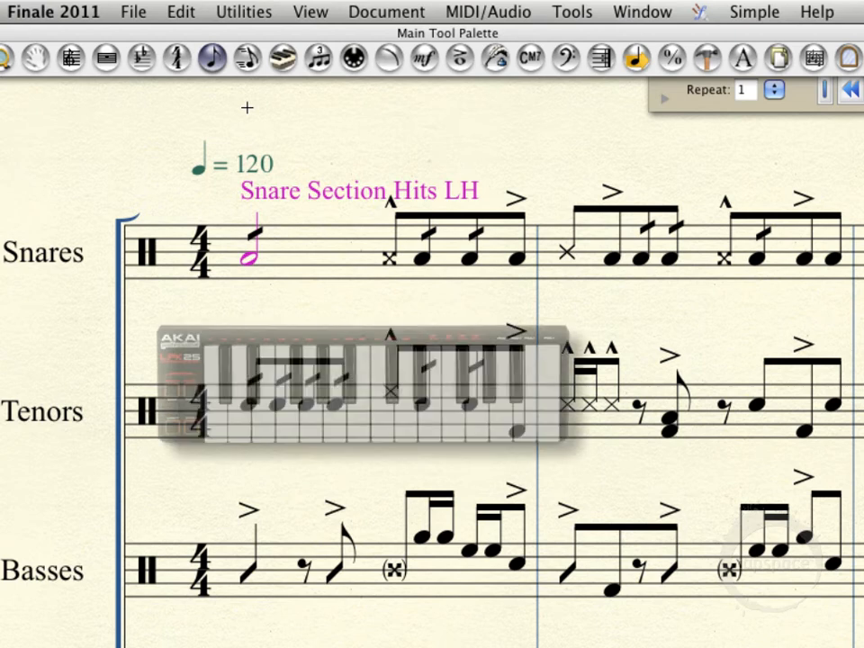
{"action": "key", "text": "Right"}
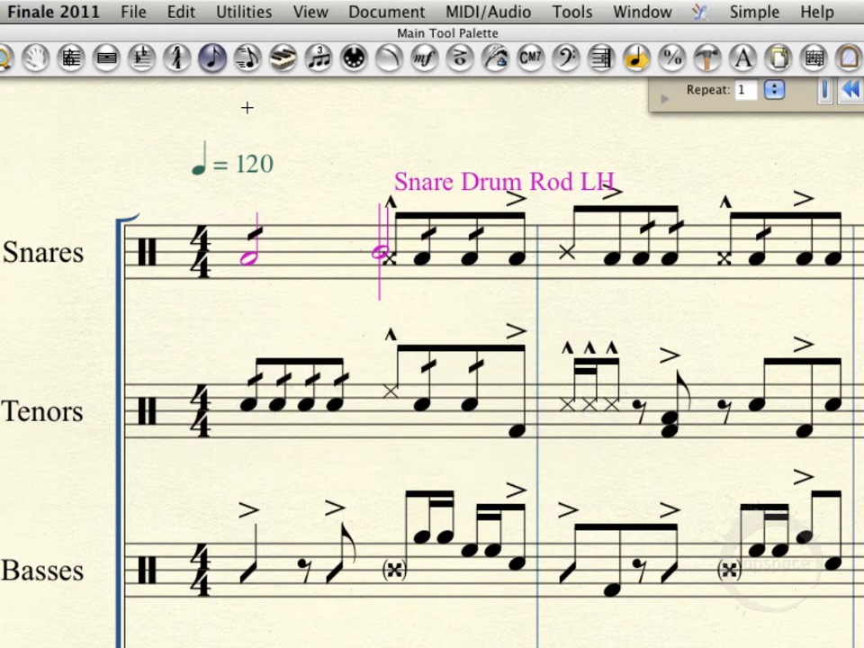
{"action": "key", "text": "Left"}
{"action": "key", "text": "Escape"}
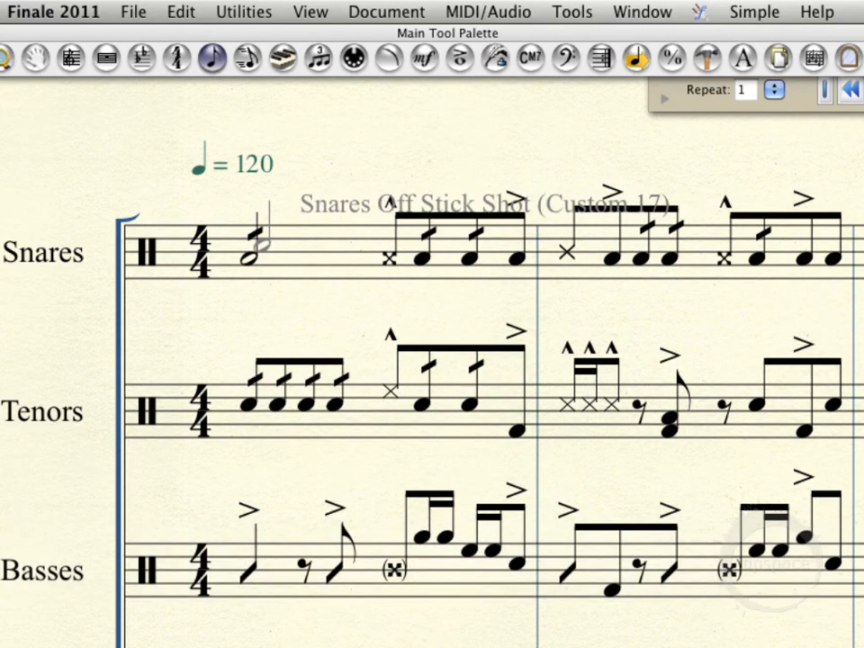
{"action": "key", "text": "Escape"}
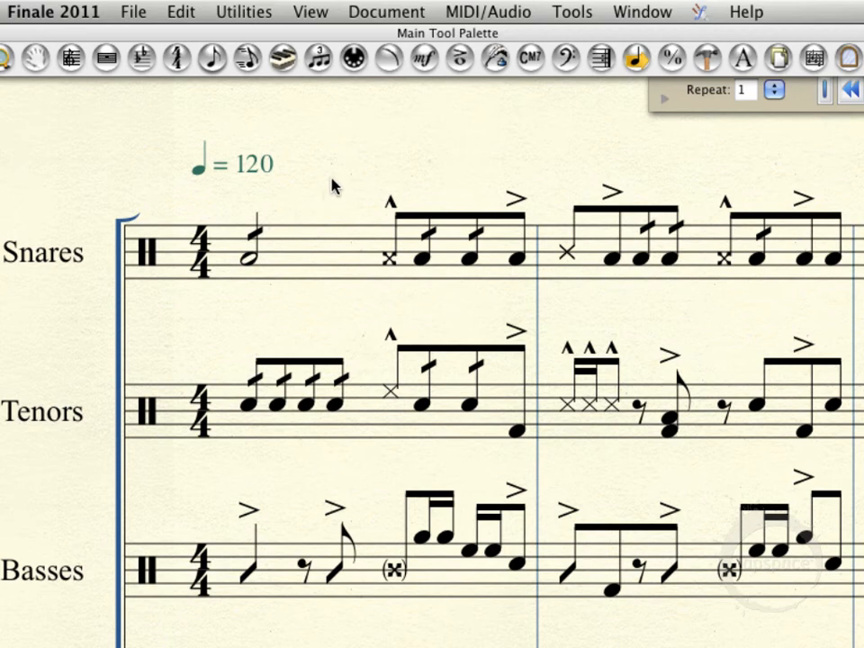
Remove the slash articulation from the half note in Snares measure 1 and look through the available articulations for the z symbol.
{"action": "left_click", "coordinate": [461, 59]}
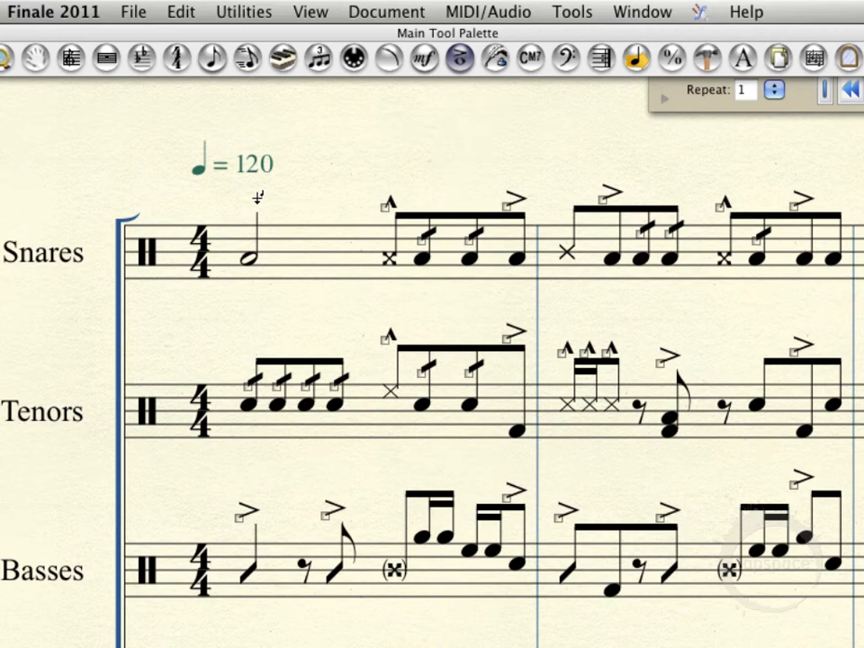
{"action": "left_click", "coordinate": [258, 194]}
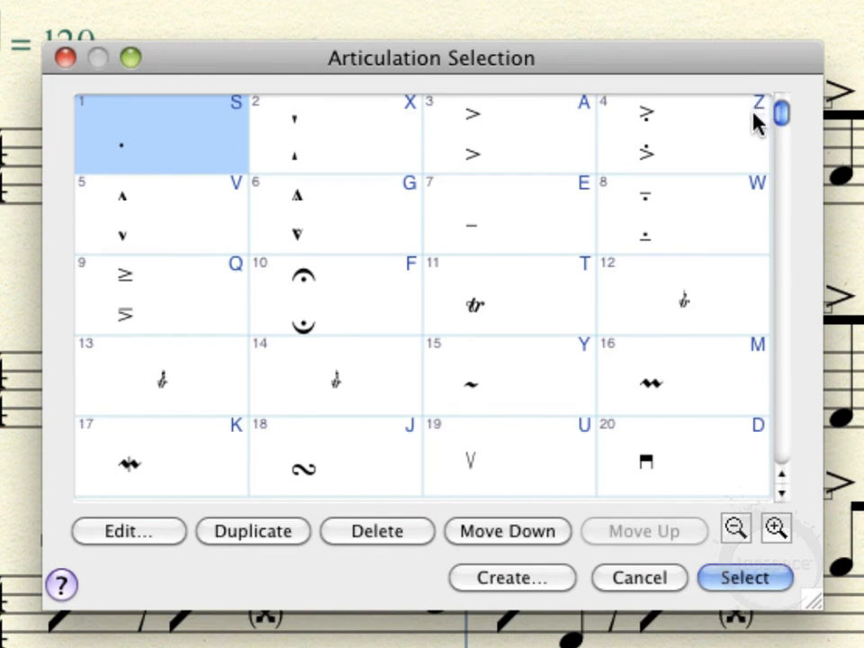
{"action": "scroll", "coordinate": [714, 289], "scroll_direction": "down", "scroll_amount": 5}
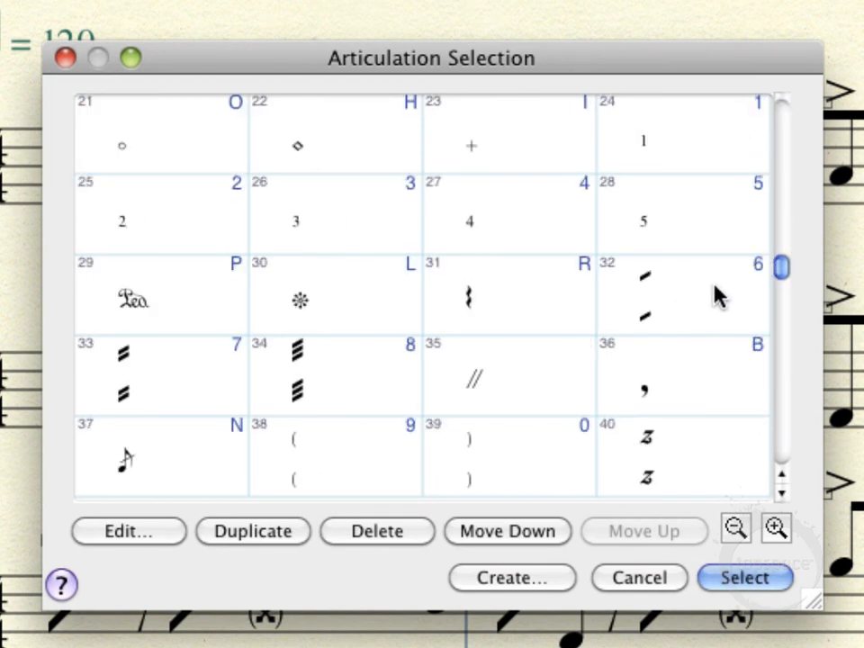
{"action": "scroll", "coordinate": [714, 297], "scroll_direction": "down", "scroll_amount": 1}
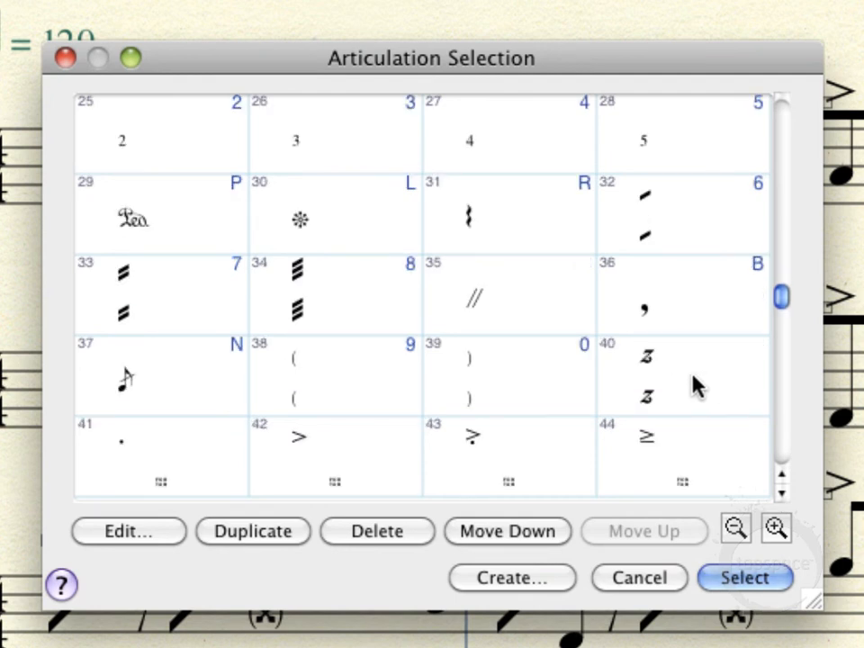
{"action": "left_click", "coordinate": [646, 584]}
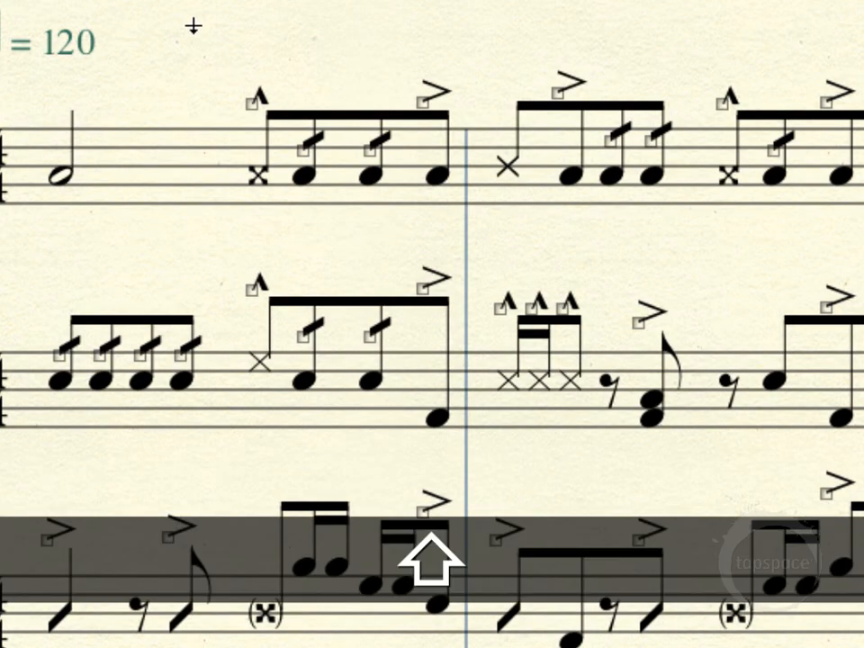
Assign metatool Z to the z articulation in slot 40 and apply it to the half note in Snares measure 1.
{"action": "left_click", "coordinate": [193, 26], "text": "shift"}
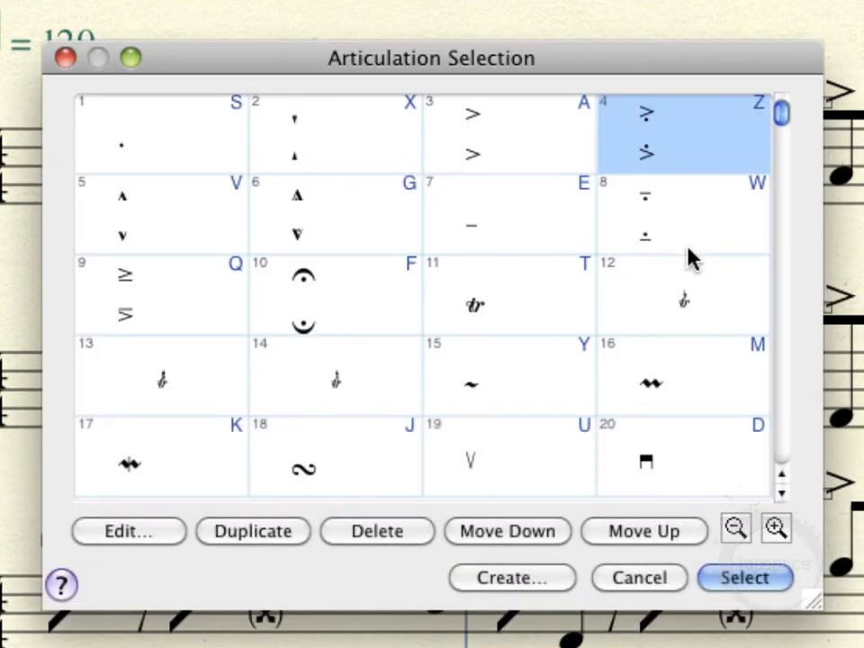
{"action": "scroll", "coordinate": [691, 253], "scroll_direction": "down", "scroll_amount": 3}
{"action": "scroll", "coordinate": [689, 252], "scroll_direction": "down", "scroll_amount": 4}
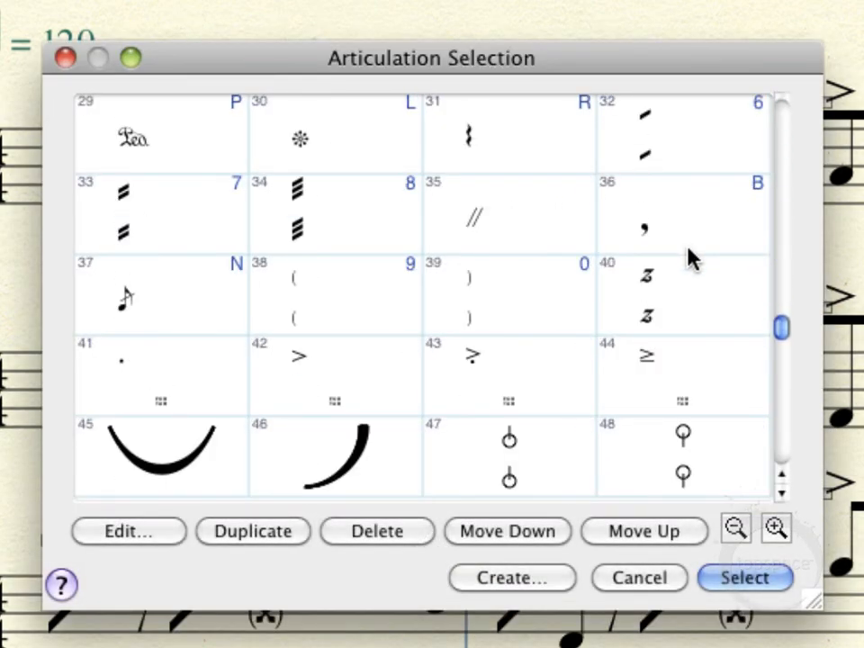
{"action": "left_click", "coordinate": [676, 290]}
{"action": "left_click", "coordinate": [746, 573]}
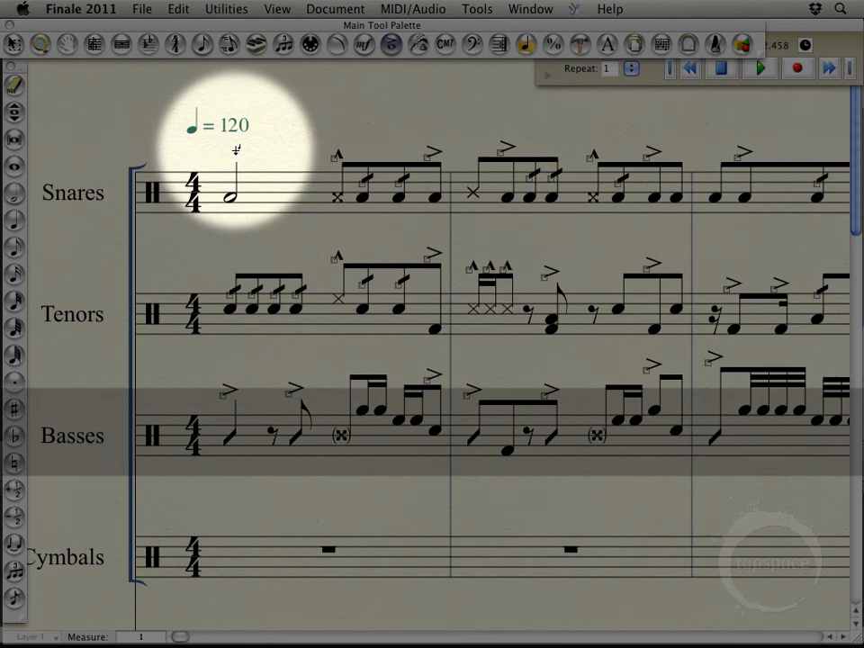
{"action": "left_click", "coordinate": [235, 150]}
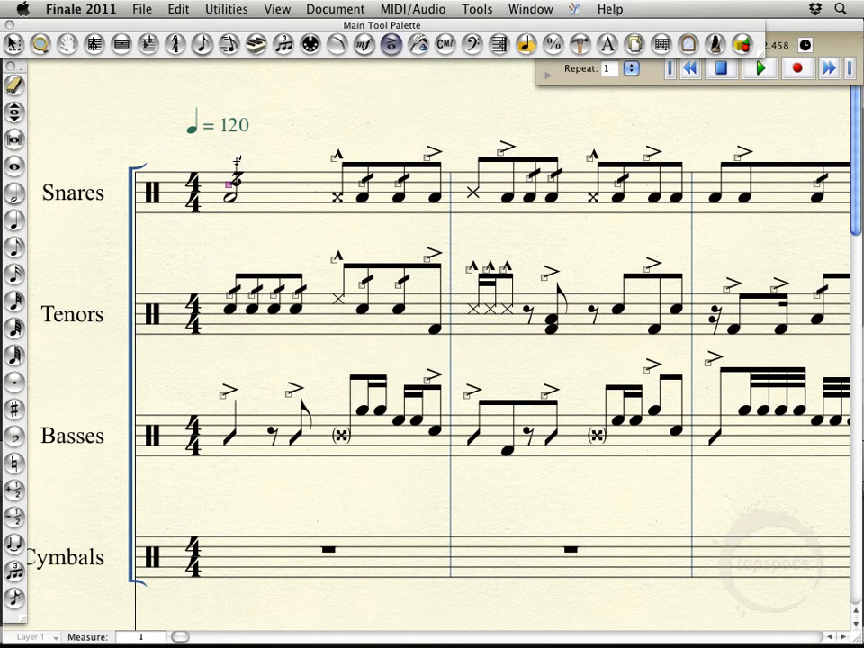
Check the metatool assigned to the z articulation in the articulation list.
{"action": "left_click", "coordinate": [236, 155]}
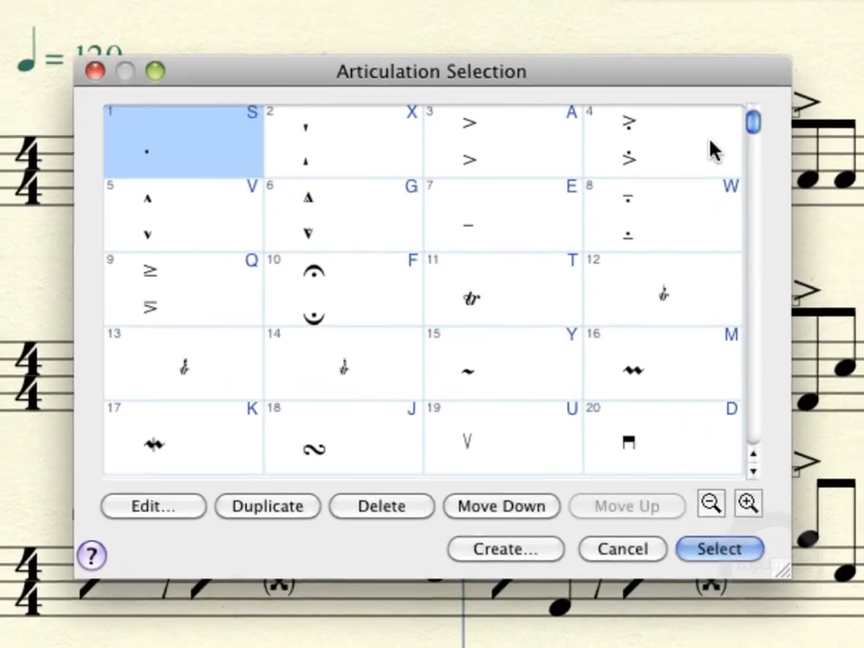
{"action": "scroll", "coordinate": [588, 223], "scroll_direction": "down", "scroll_amount": 2}
{"action": "scroll", "coordinate": [702, 225], "scroll_direction": "down", "scroll_amount": 5}
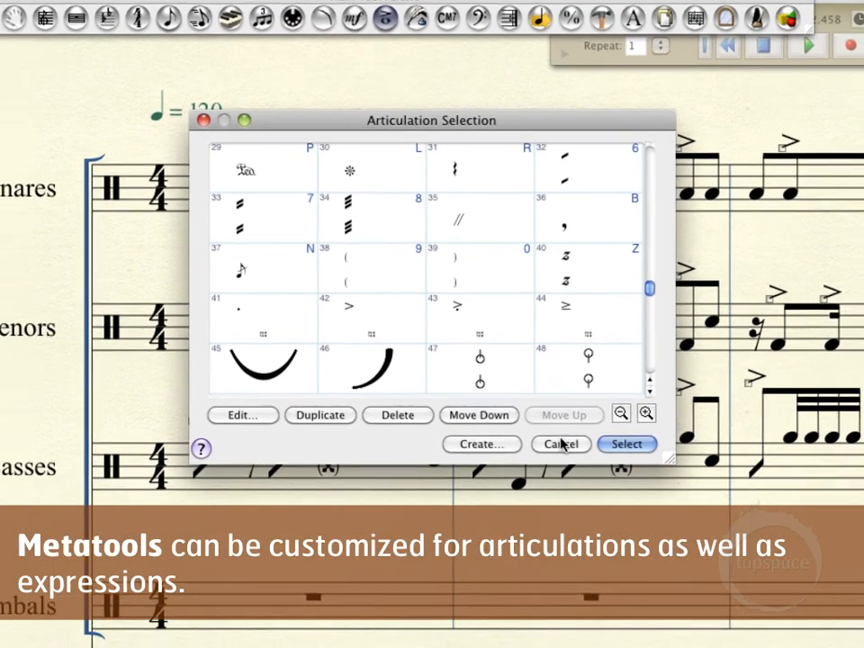
{"action": "left_click", "coordinate": [562, 444]}
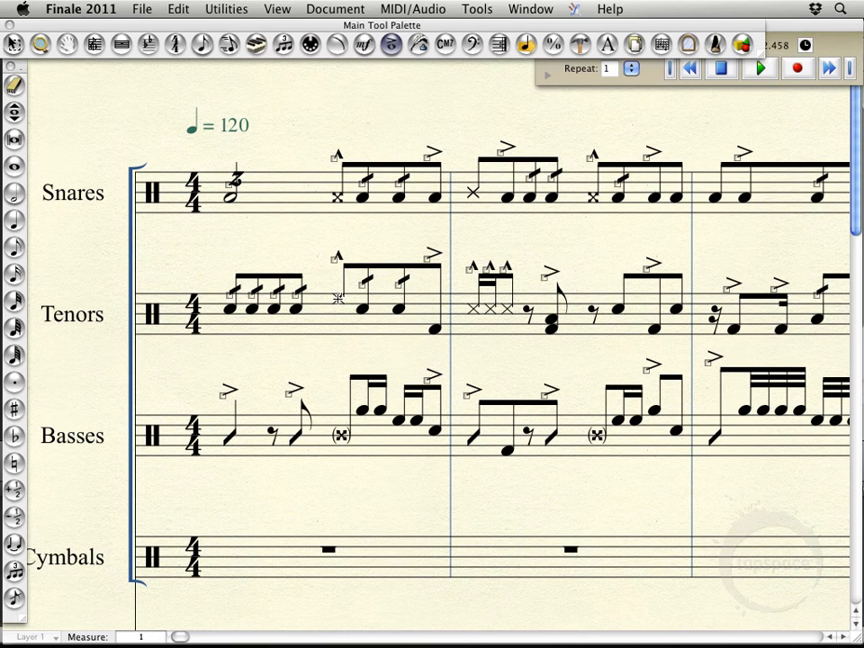
Delete the four notes in the second half of Tenors measure 1 with Simple Entry.
{"action": "left_click", "coordinate": [208, 49]}
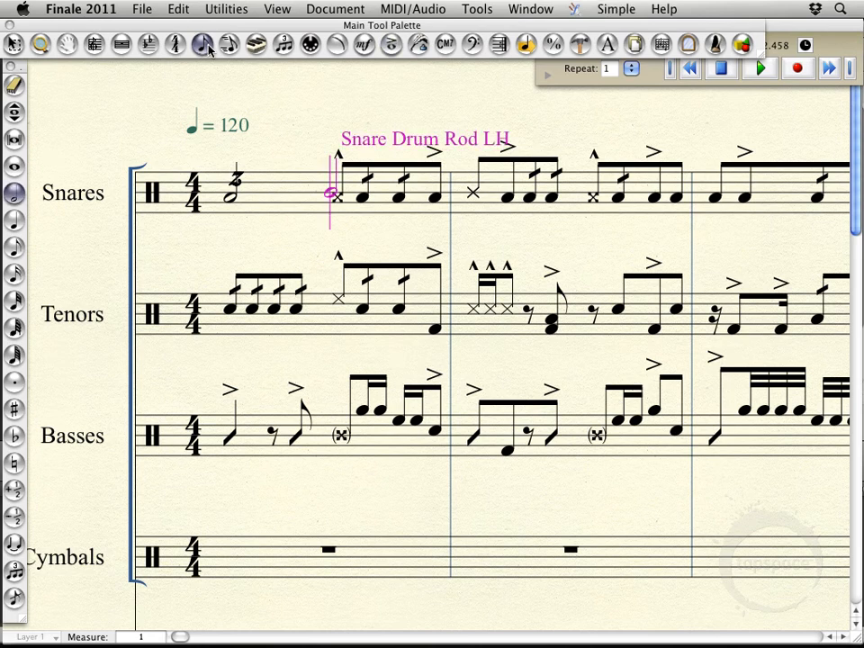
{"action": "key", "text": "super"}
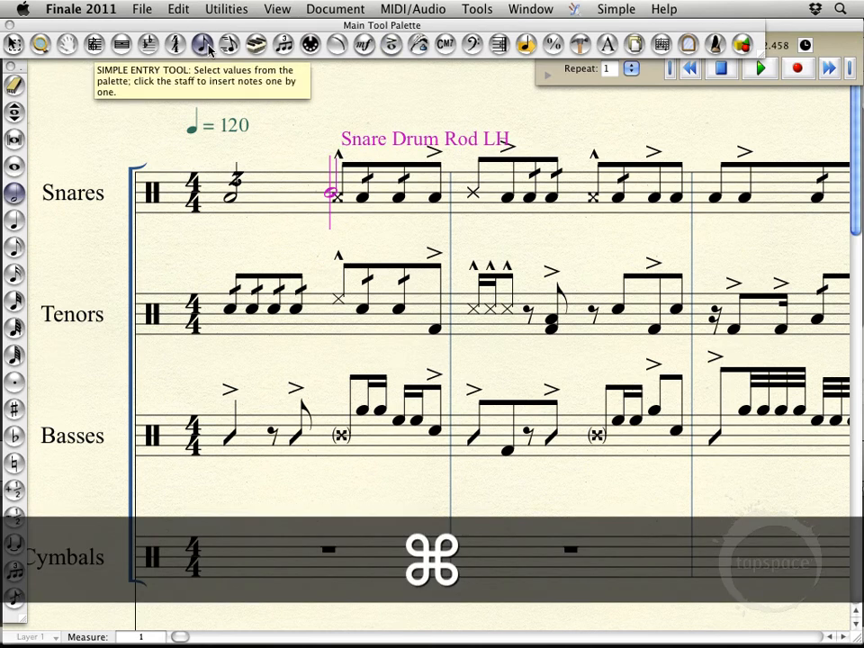
{"action": "key", "text": "super+Down"}
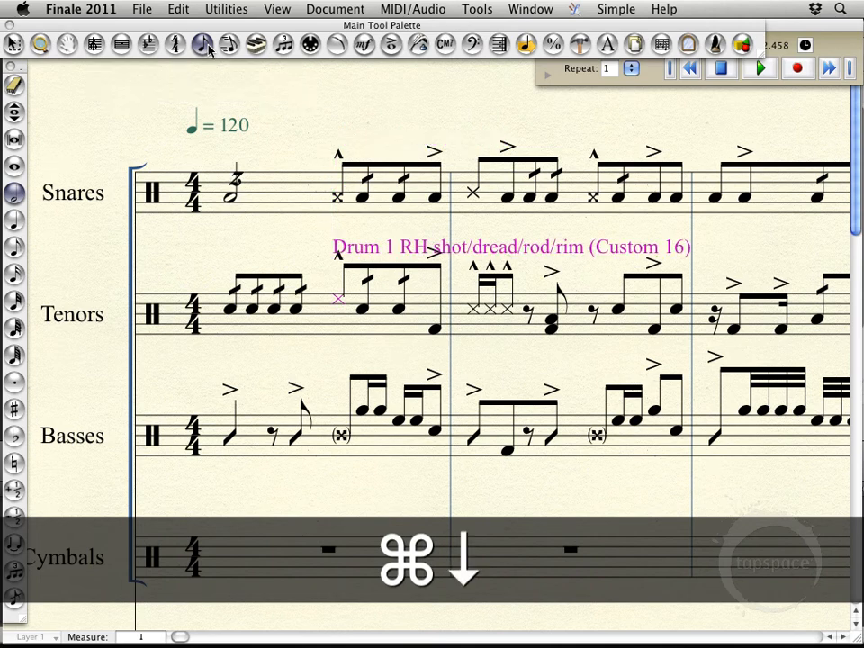
{"action": "key", "text": "Delete"}
{"action": "key", "text": "Delete"}
{"action": "key", "text": "Delete"}
{"action": "key", "text": "Delete"}
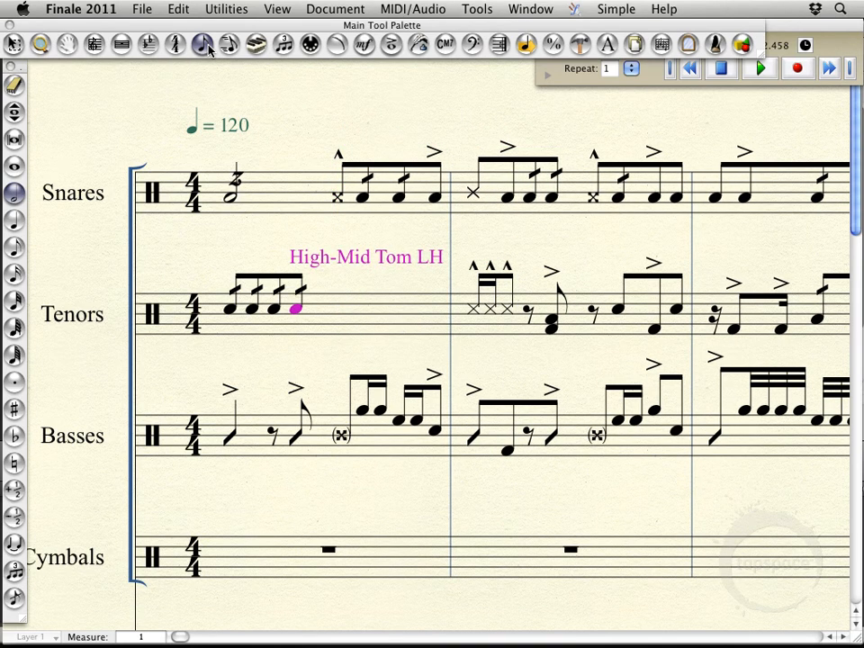
Enter a low tom half note on beat 3 of Tenors measure 1 and add the z articulation with its metatool.
{"action": "key", "text": "Right"}
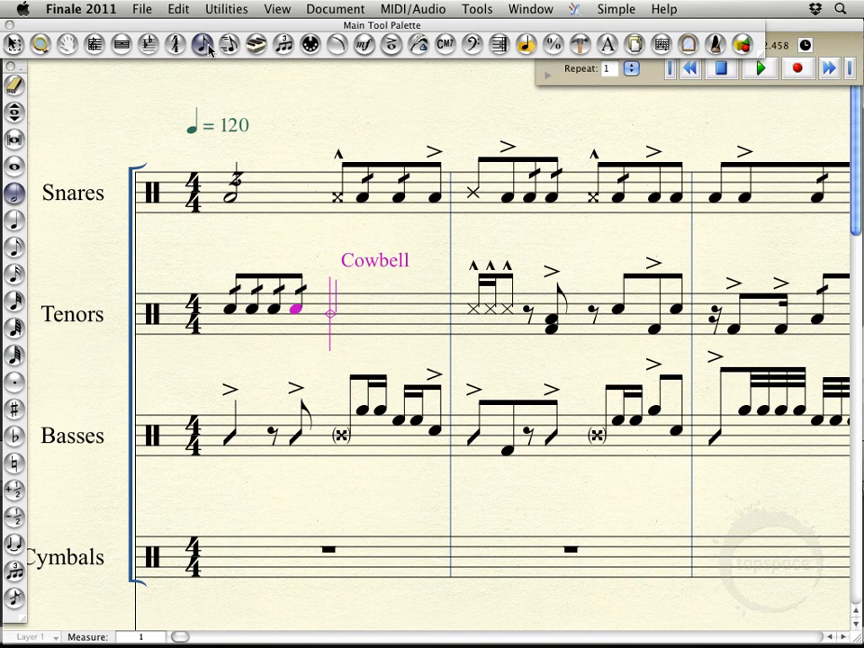
{"action": "key", "text": "6"}
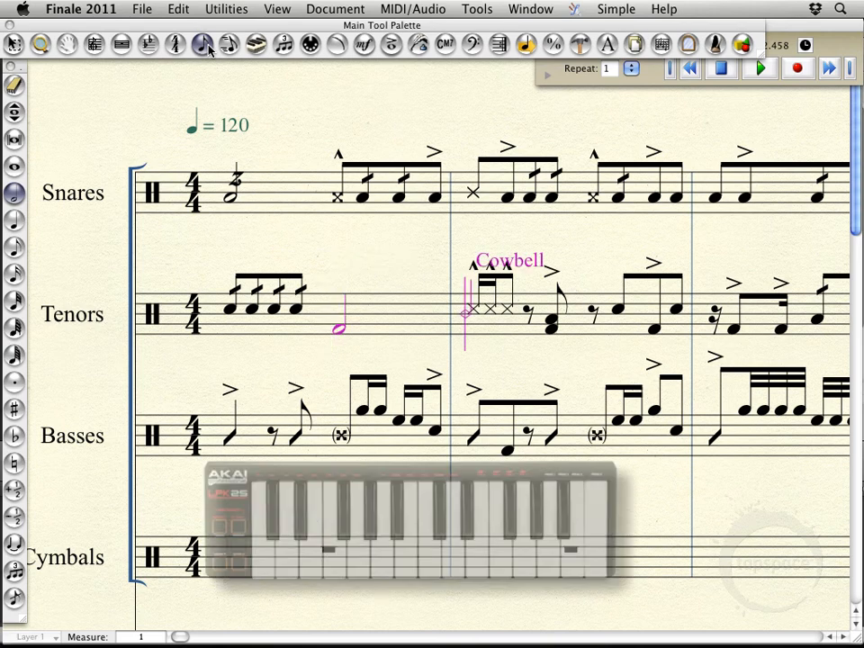
{"action": "key", "text": "Escape"}
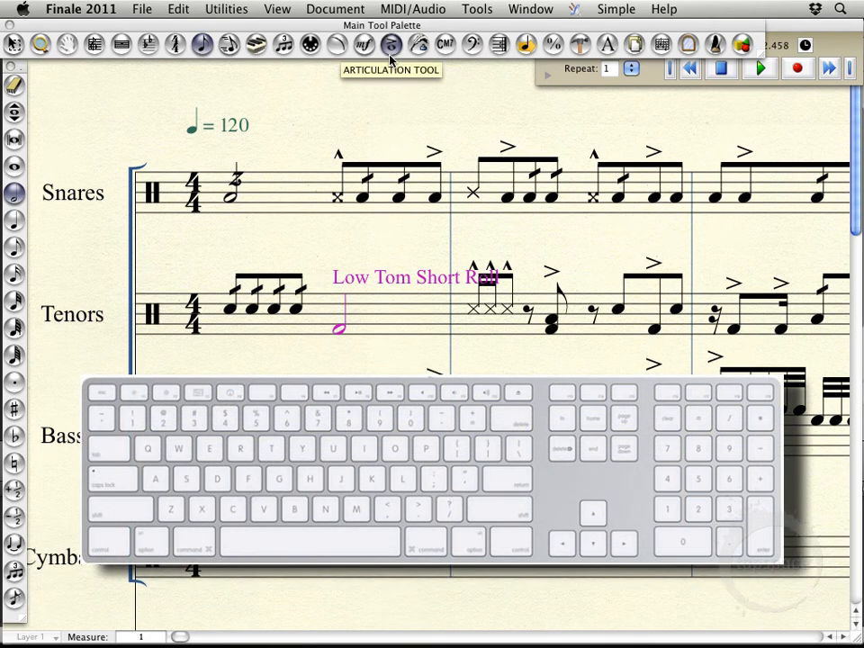
{"action": "key", "text": "KP_Multiply"}
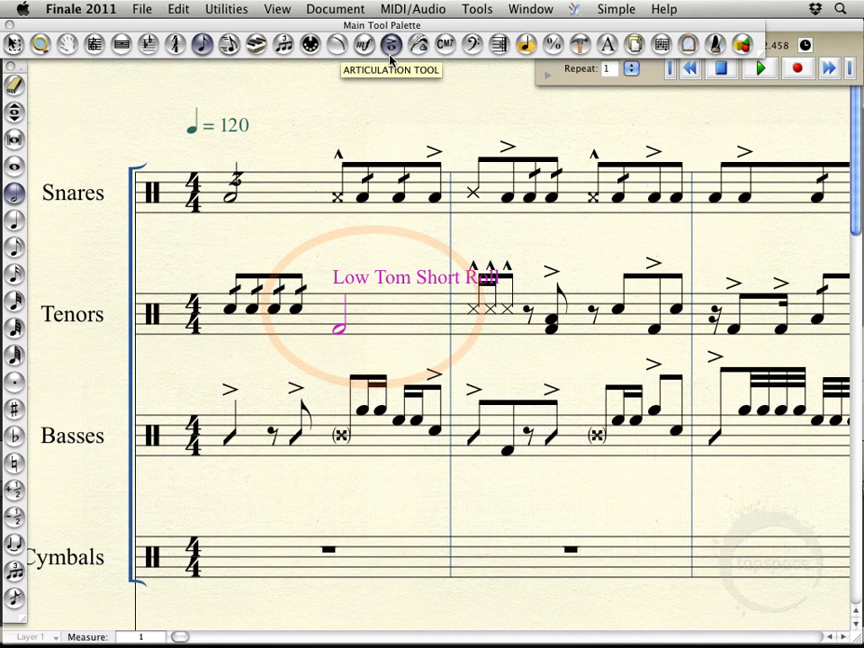
{"action": "key", "text": "KP_Multiply"}
{"action": "key", "text": "z"}
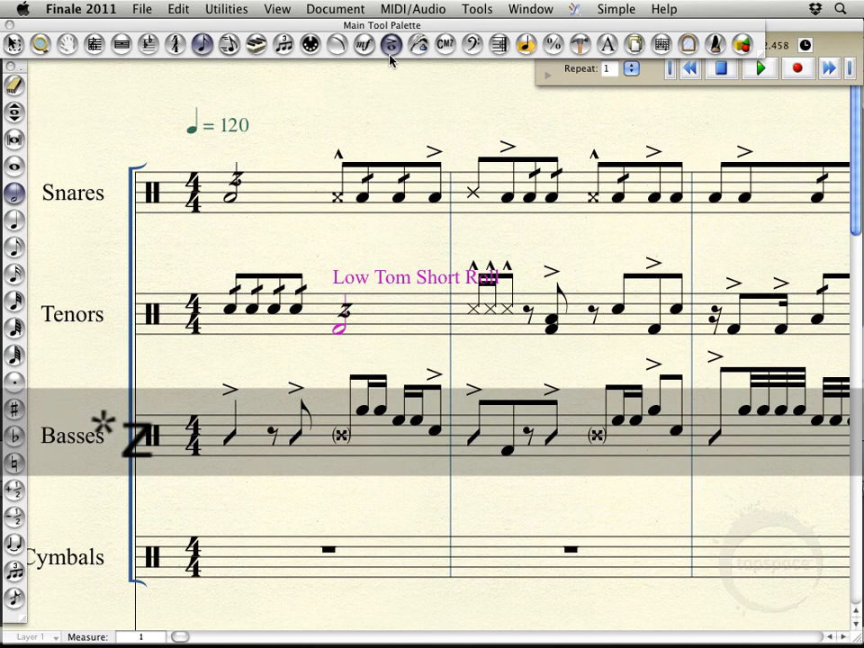
Review the channel solo settings in the Mixer and return playback to the start of measure 1.
{"action": "left_click", "coordinate": [532, 9]}
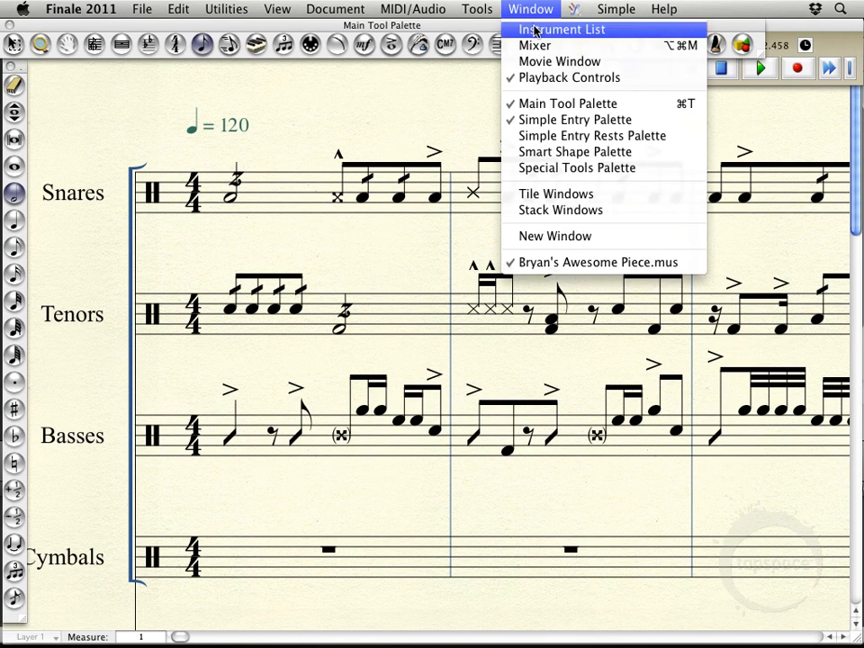
{"action": "left_click", "coordinate": [535, 45]}
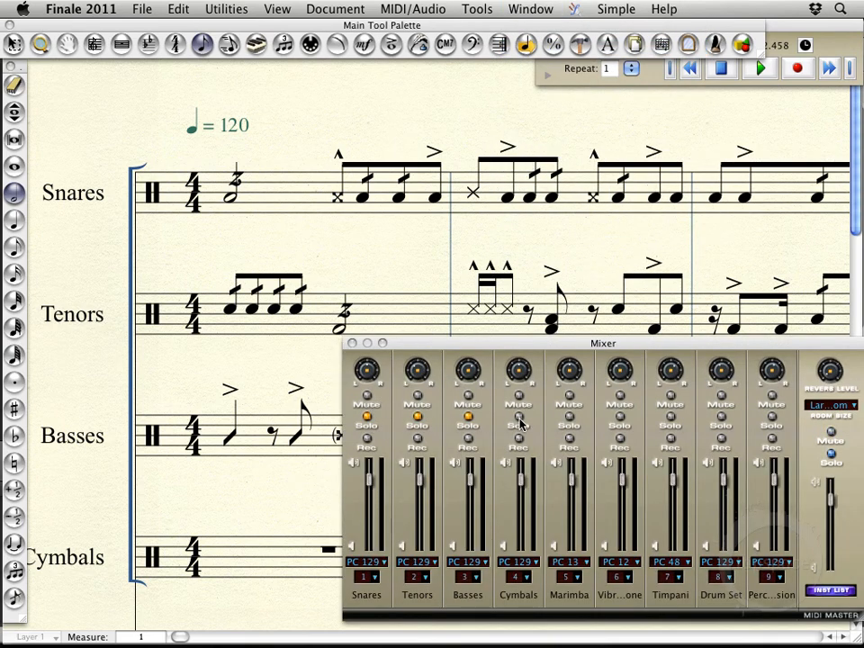
{"action": "left_click", "coordinate": [352, 343]}
{"action": "left_click", "coordinate": [669, 72]}
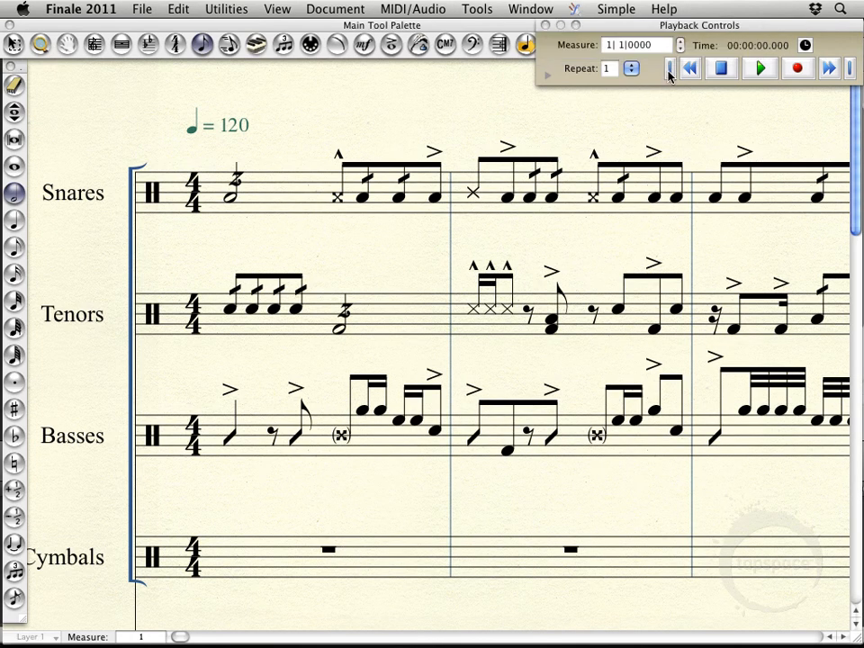
Play the drumline from measure 1 into measure 2 and stop playback.
{"action": "left_click", "coordinate": [759, 69]}
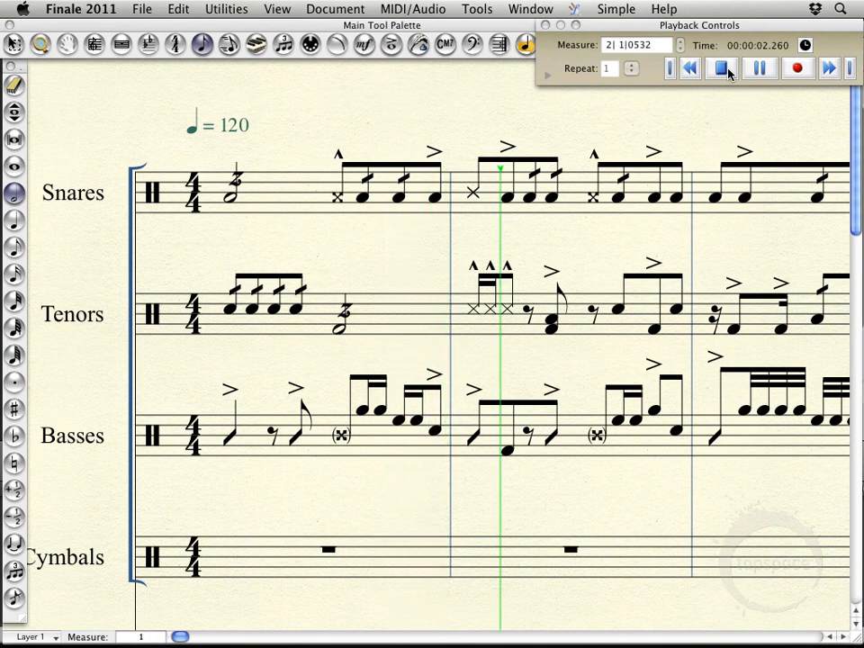
{"action": "left_click", "coordinate": [722, 70]}
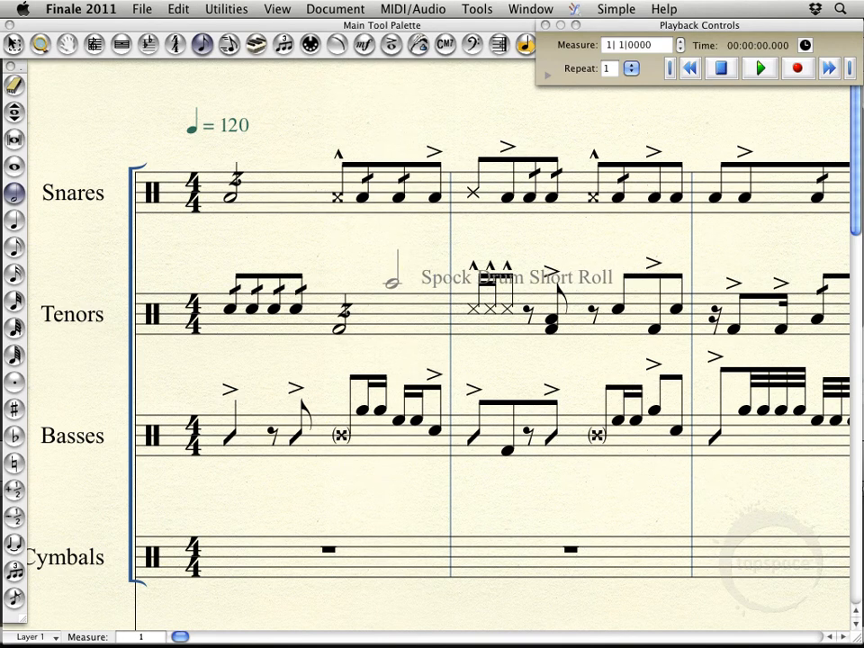
Assign the Med. expression from the VDL Tenors category to the buzz roll half note in Tenors measure 1.
{"action": "left_click", "coordinate": [365, 45]}
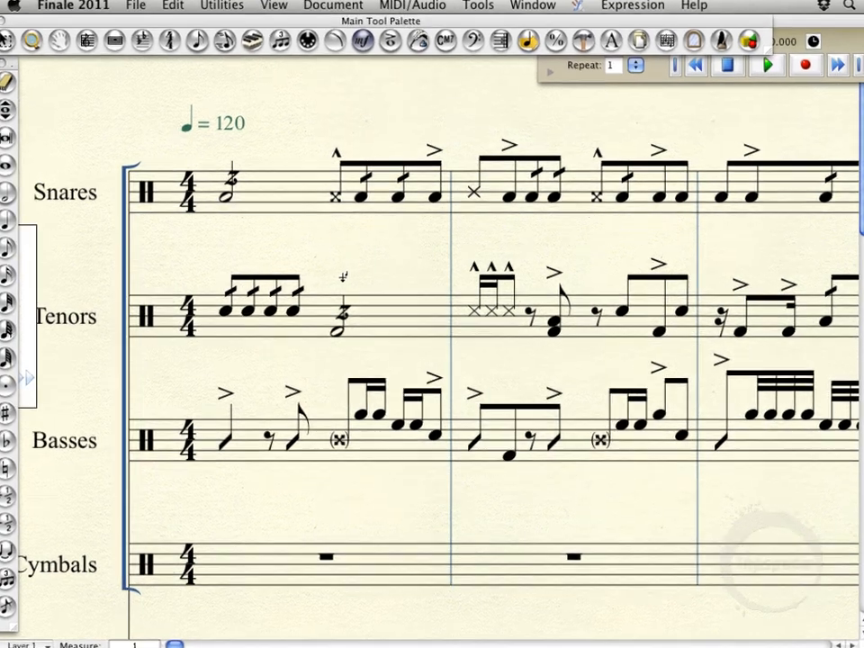
{"action": "double_click", "coordinate": [345, 275]}
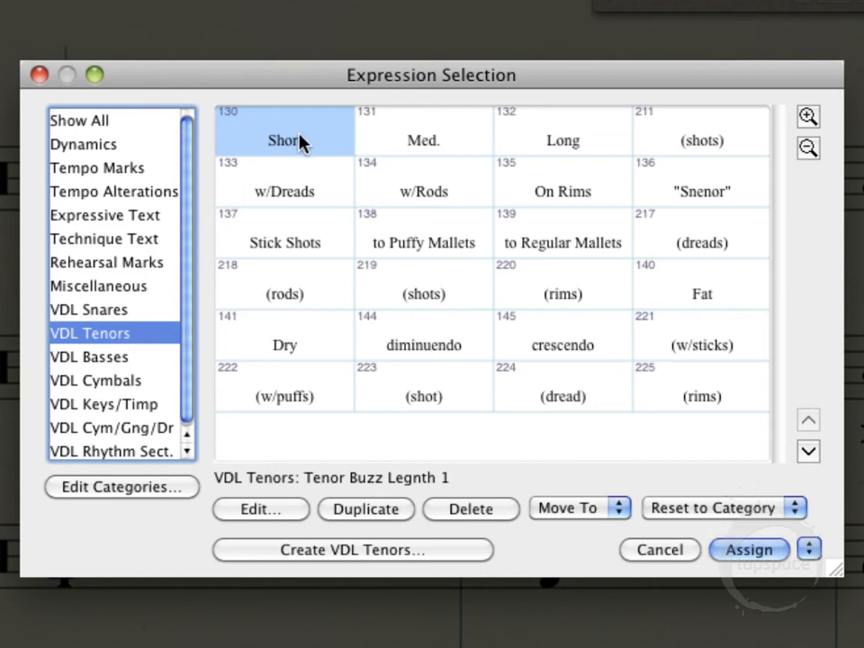
{"action": "left_click", "coordinate": [439, 139]}
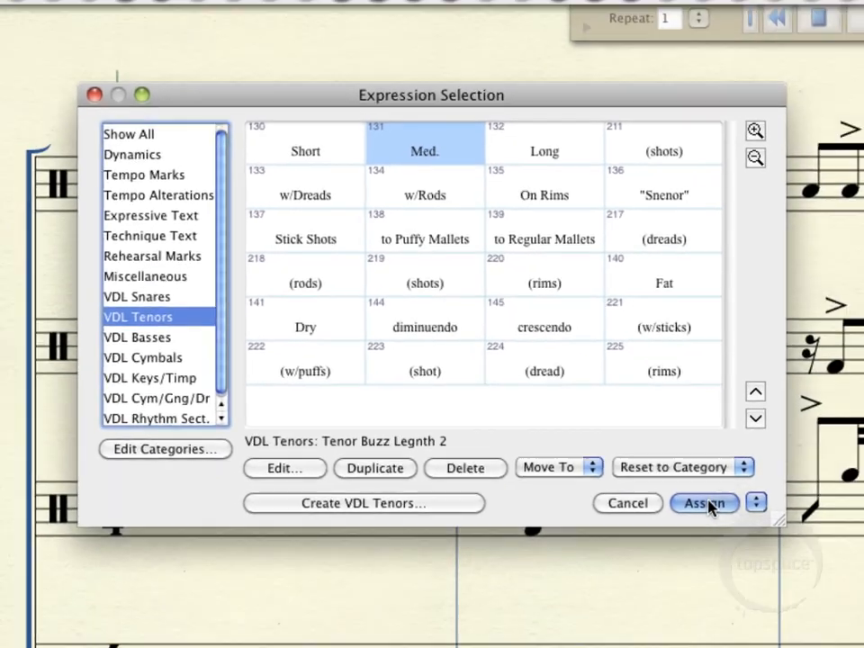
{"action": "left_click", "coordinate": [750, 549]}
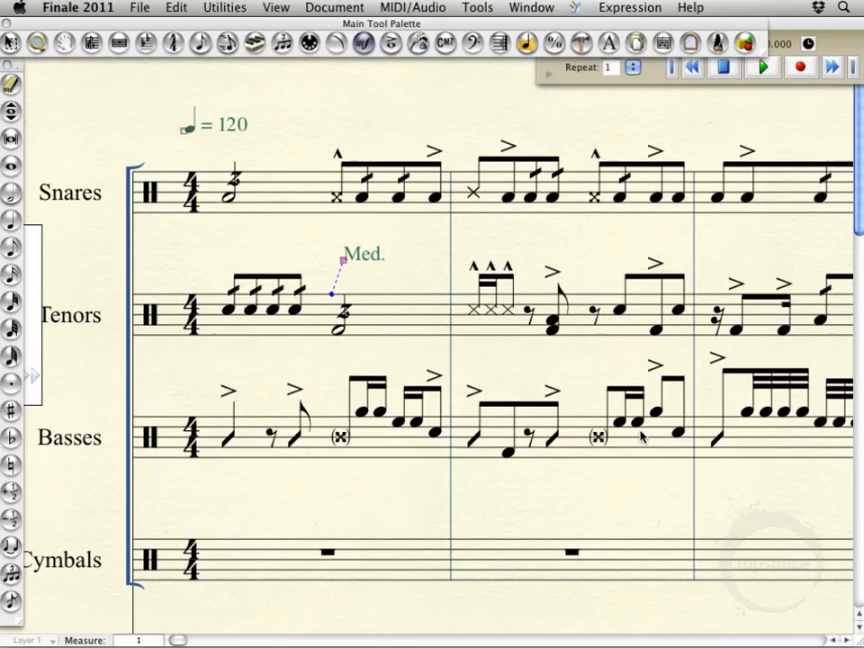
Play back the score from measure 1 with the Med. buzz length applied to the tenors, and stop in measure 2.
{"action": "left_click", "coordinate": [671, 80]}
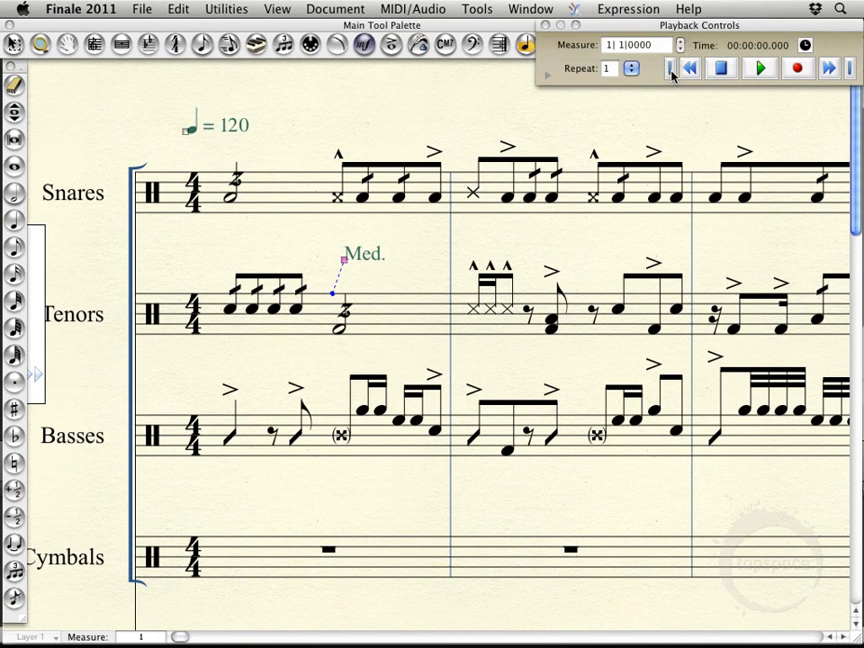
{"action": "left_click", "coordinate": [762, 70]}
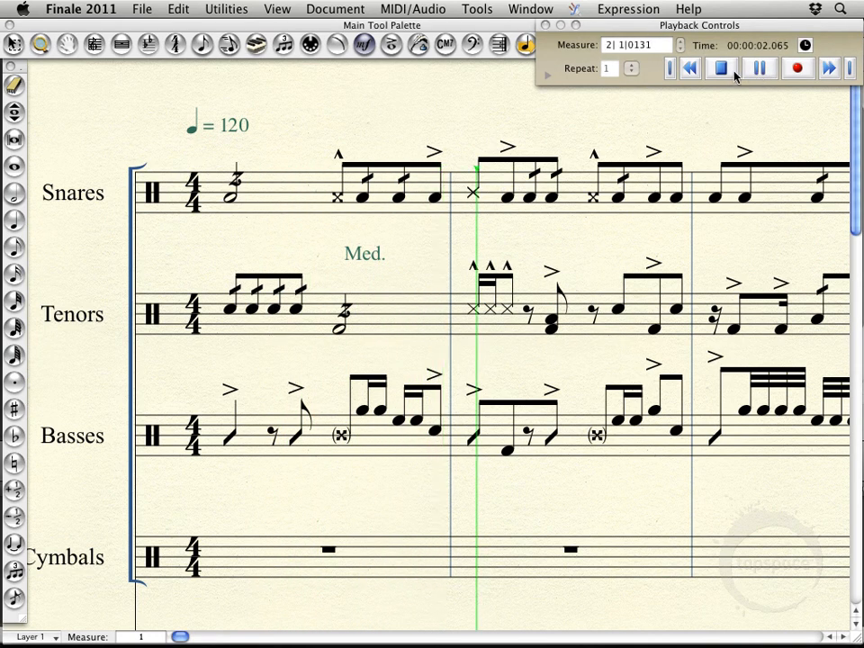
{"action": "left_click", "coordinate": [722, 69]}
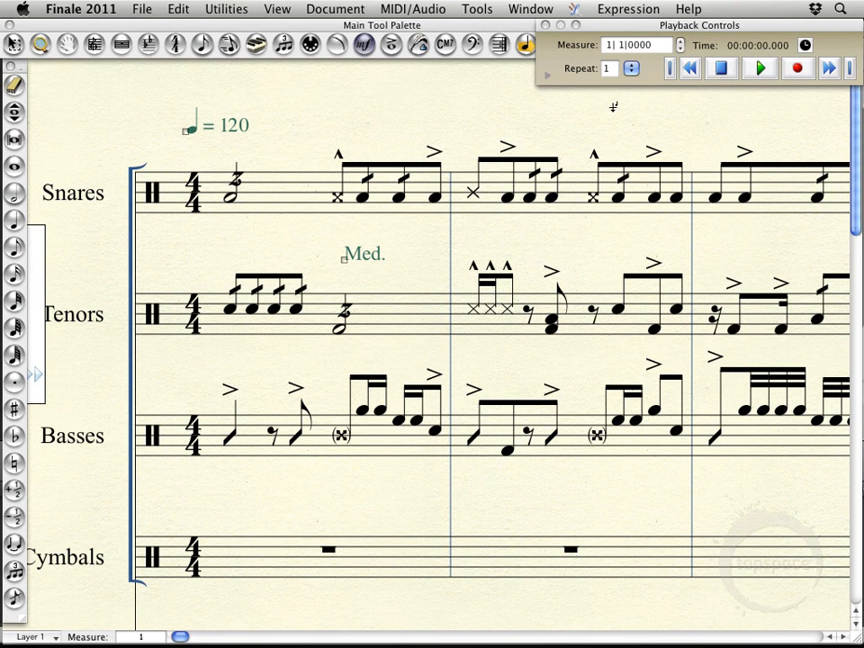
Hide the Med. expression above the half note in Tenors measure 1.
{"action": "left_click", "coordinate": [343, 262]}
{"action": "right_click", "coordinate": [343, 262]}
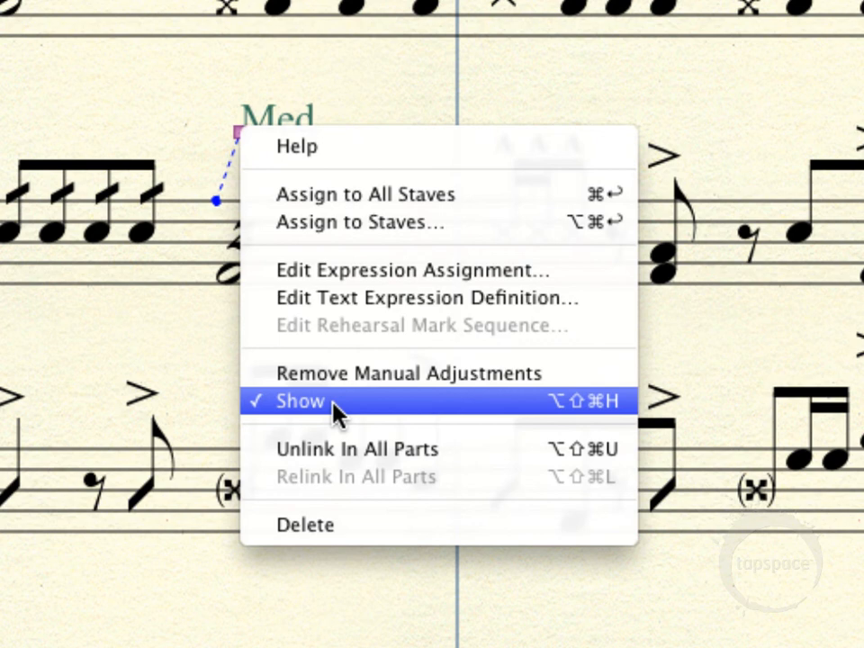
{"action": "left_click", "coordinate": [333, 406]}
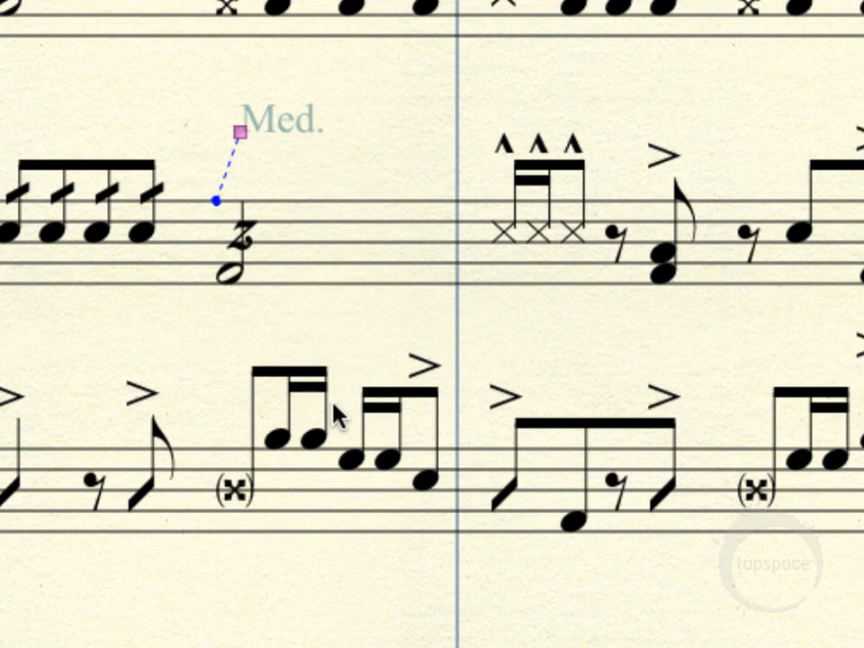
{"action": "key", "text": "super+alt+shift"}
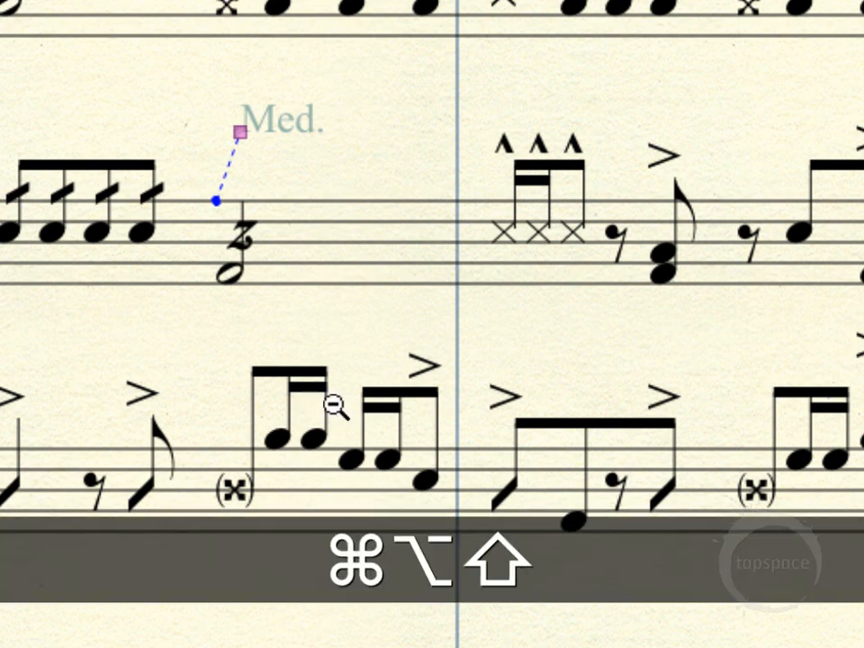
{"action": "key", "text": "super+alt+shift+h"}
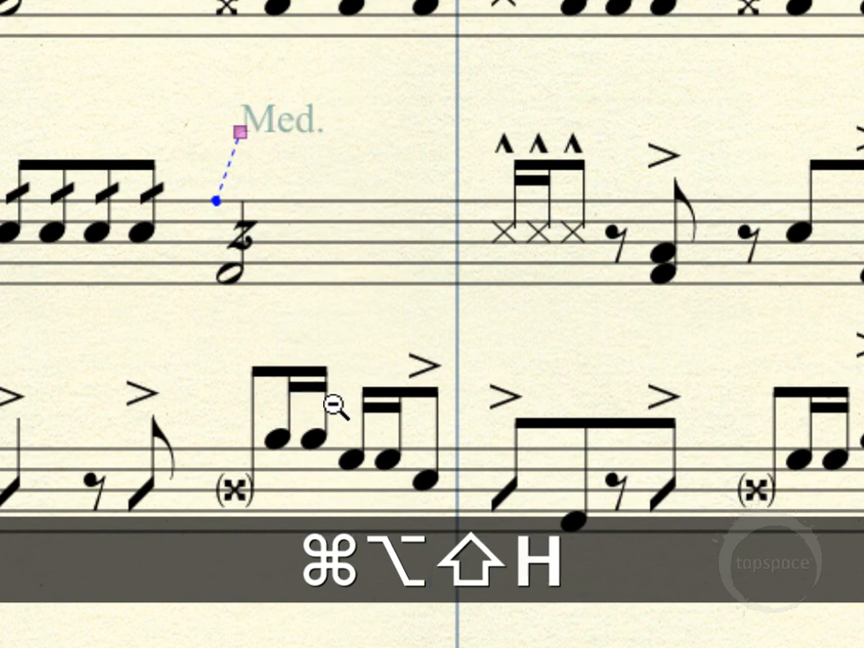
{"action": "key", "text": "super+alt+shift+h"}
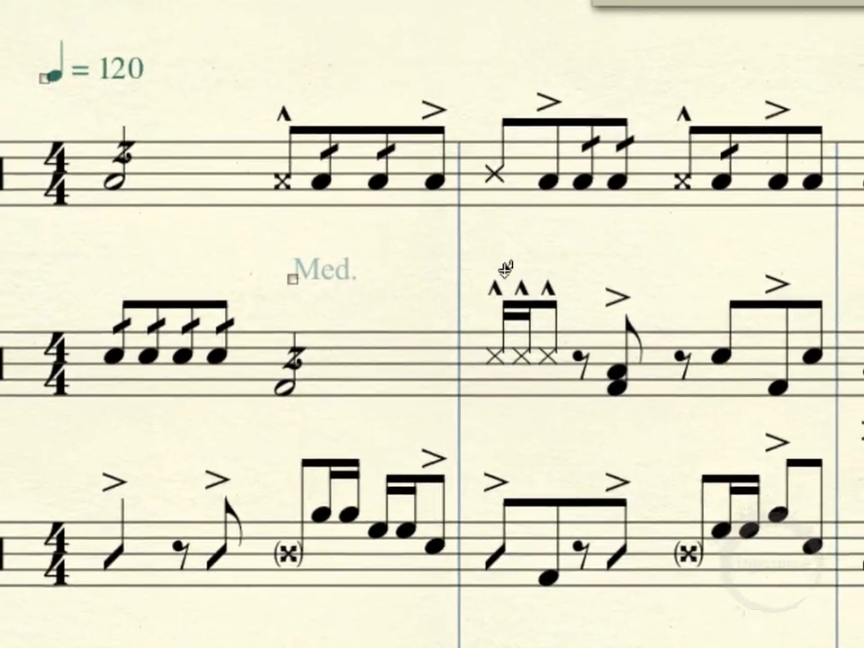
Assign the VDL Tenors expression (shots) to the first note group of Tenors measure 2 and hide it.
{"action": "double_click", "coordinate": [505, 269]}
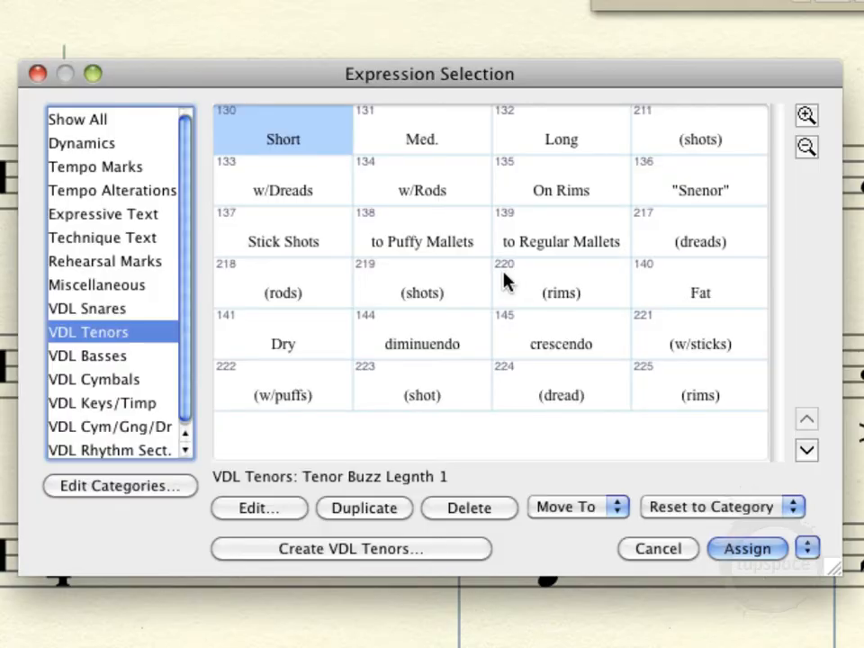
{"action": "left_click", "coordinate": [707, 141]}
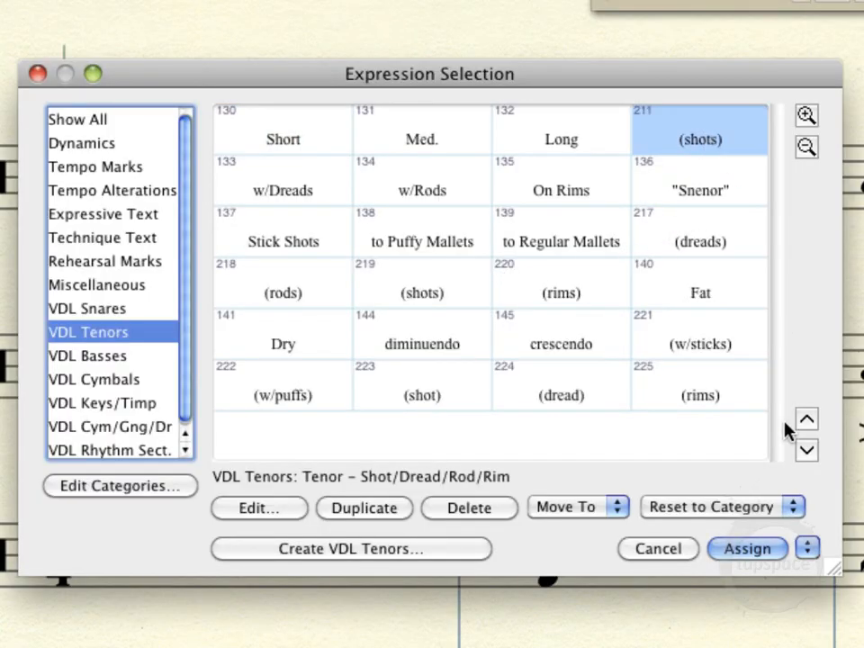
{"action": "left_click", "coordinate": [749, 547]}
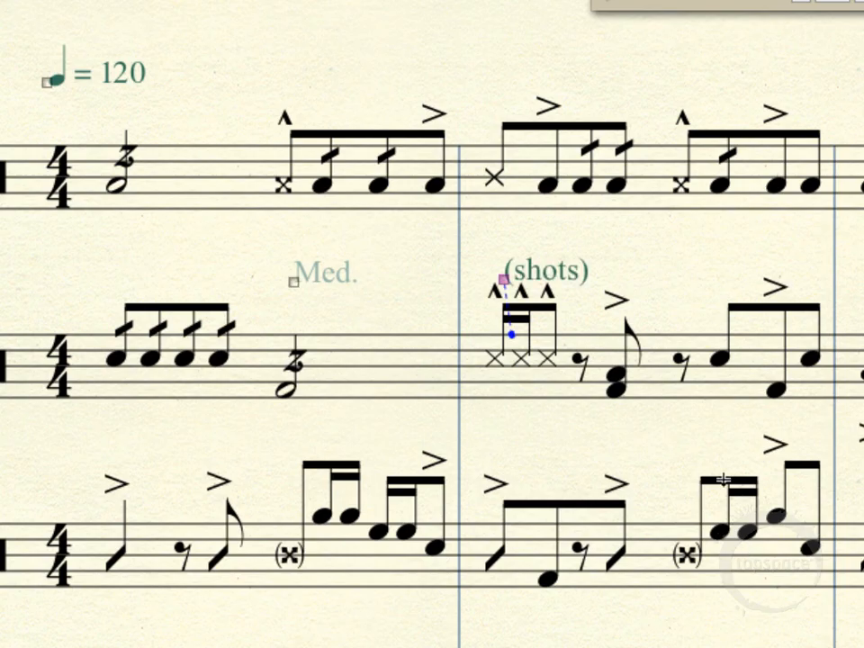
{"action": "key", "text": "super+alt+shift+h"}
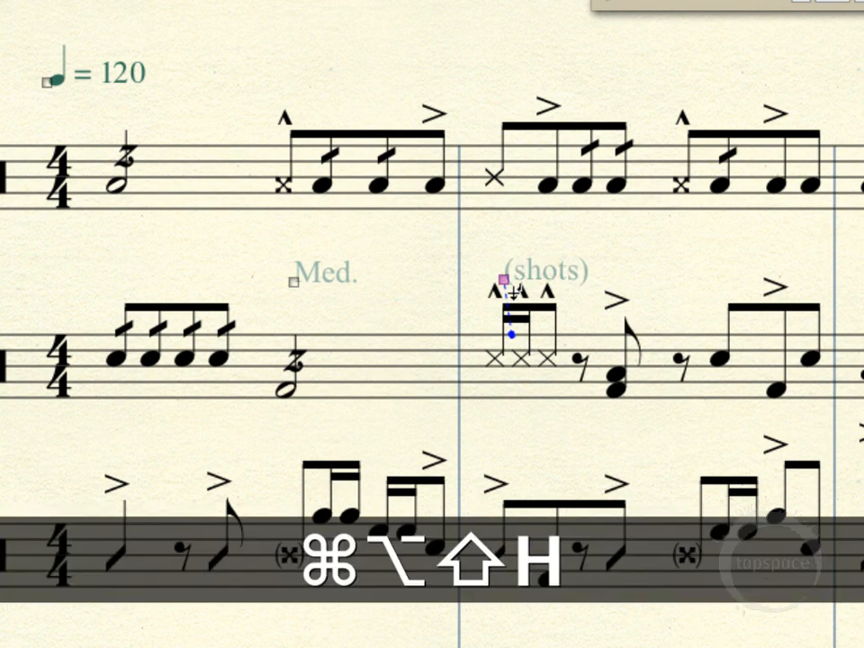
Set the (shots) expression above Tenors measure 2 to show again.
{"action": "right_click", "coordinate": [502, 277]}
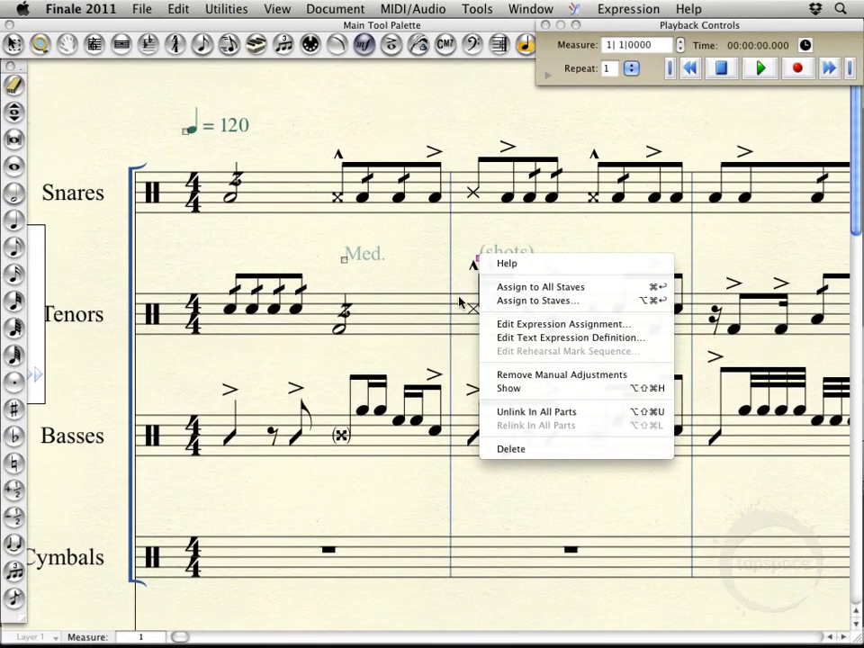
{"action": "left_click", "coordinate": [522, 395]}
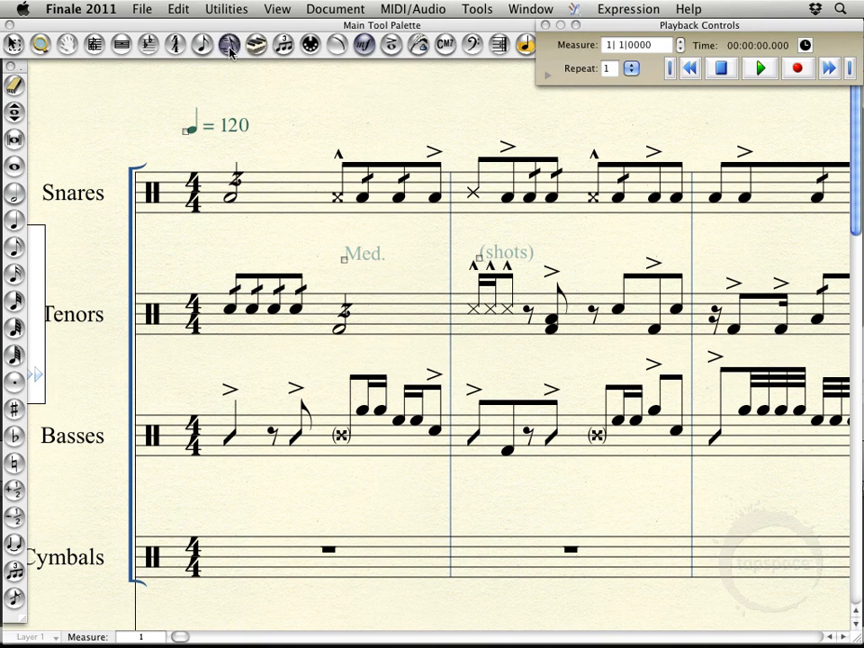
Step through the snare notes in measures 2 and 3 with Simple Entry to check their assigned drum sounds.
{"action": "left_click", "coordinate": [204, 44]}
{"action": "key", "text": "super+Up"}
{"action": "key", "text": "Right"}
{"action": "key", "text": "Right"}
{"action": "key", "text": "Right"}
{"action": "key", "text": "Right"}
{"action": "key", "text": "Right"}
{"action": "key", "text": "Right"}
{"action": "key", "text": "Right"}
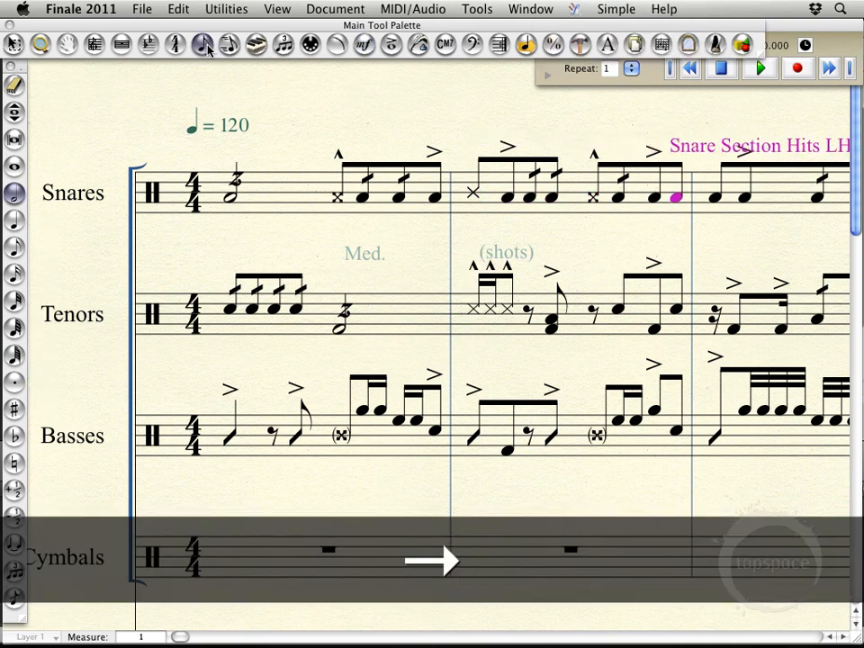
{"action": "key", "text": "Right"}
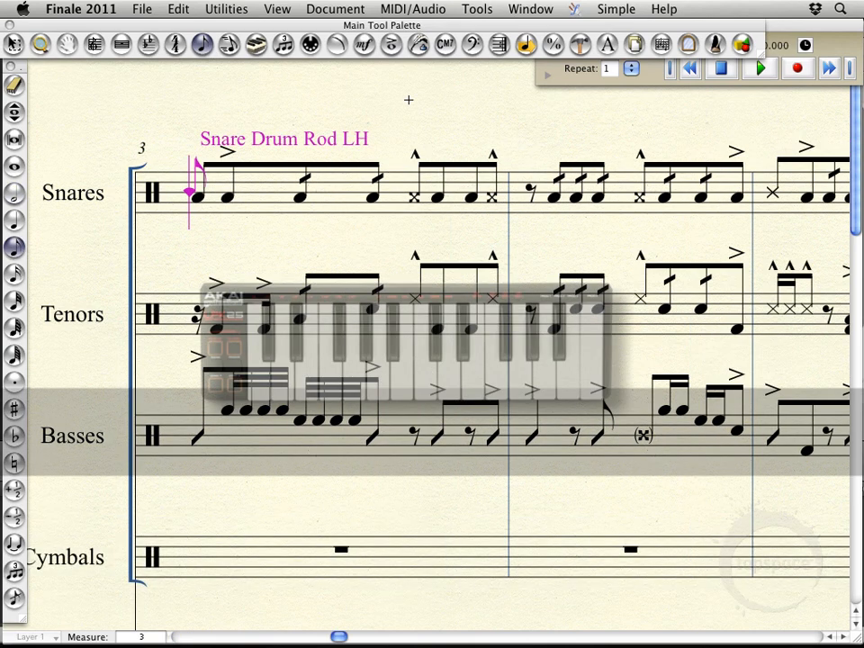
{"action": "key", "text": "Left"}
{"action": "key", "text": "Left"}
{"action": "key", "text": "Left"}
{"action": "key", "text": "Left"}
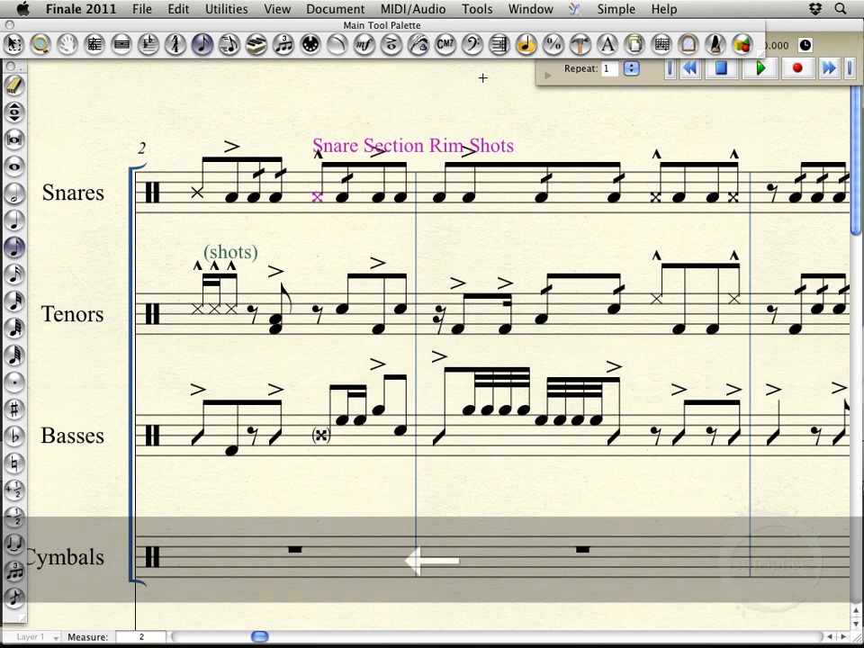
Play back the first two measures to hear the last snare note of measure 2, and stop.
{"action": "left_click", "coordinate": [762, 70]}
{"action": "left_click", "coordinate": [761, 69]}
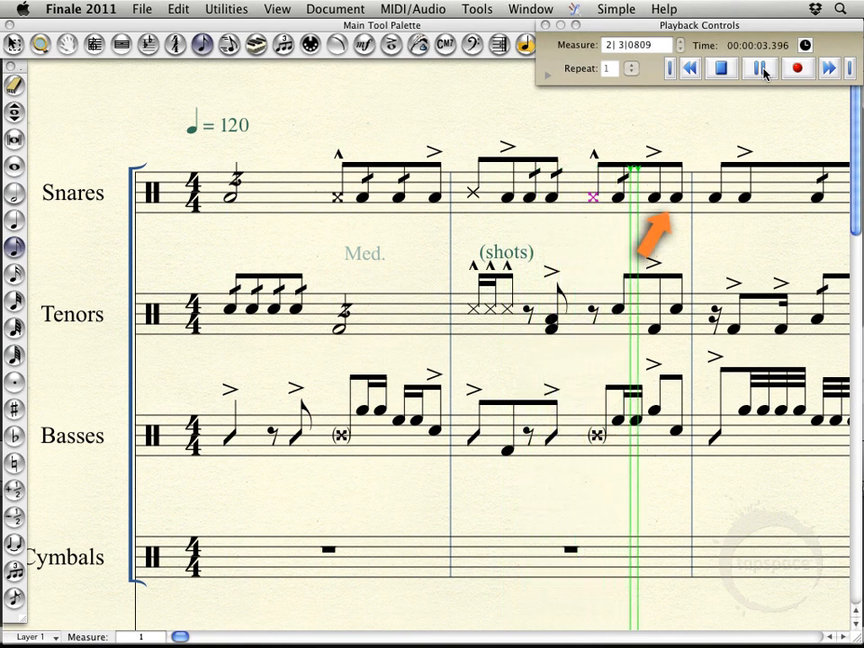
{"action": "left_click", "coordinate": [723, 68]}
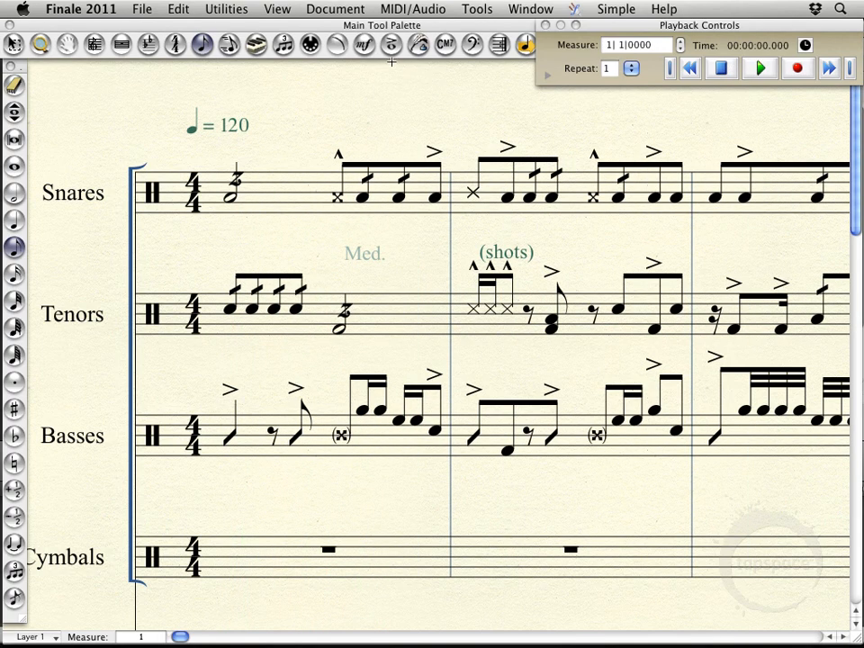
Add the z and staccato articulations to the last eighth note of Snares measure 2 with their metatools.
{"action": "left_click", "coordinate": [393, 48]}
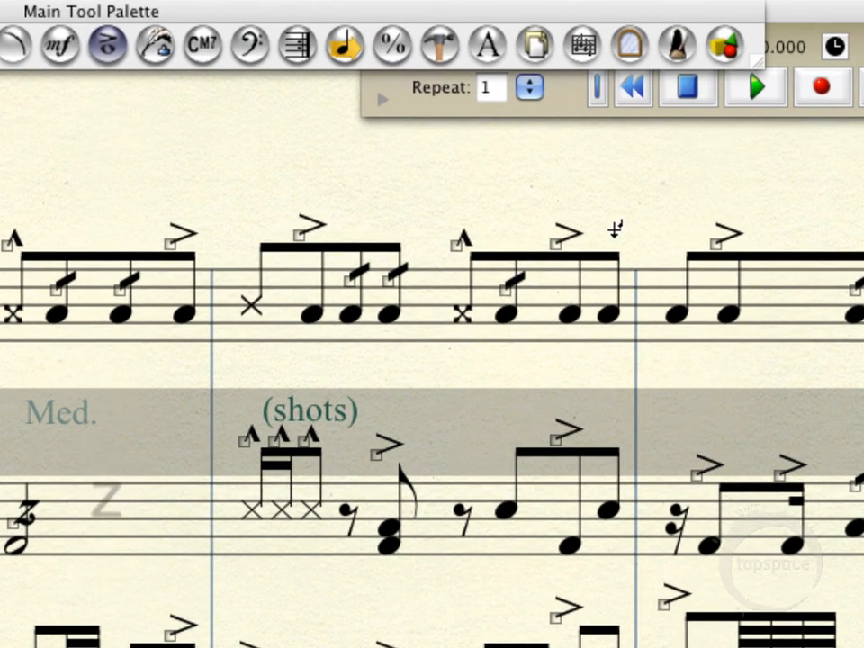
{"action": "left_click", "coordinate": [615, 230]}
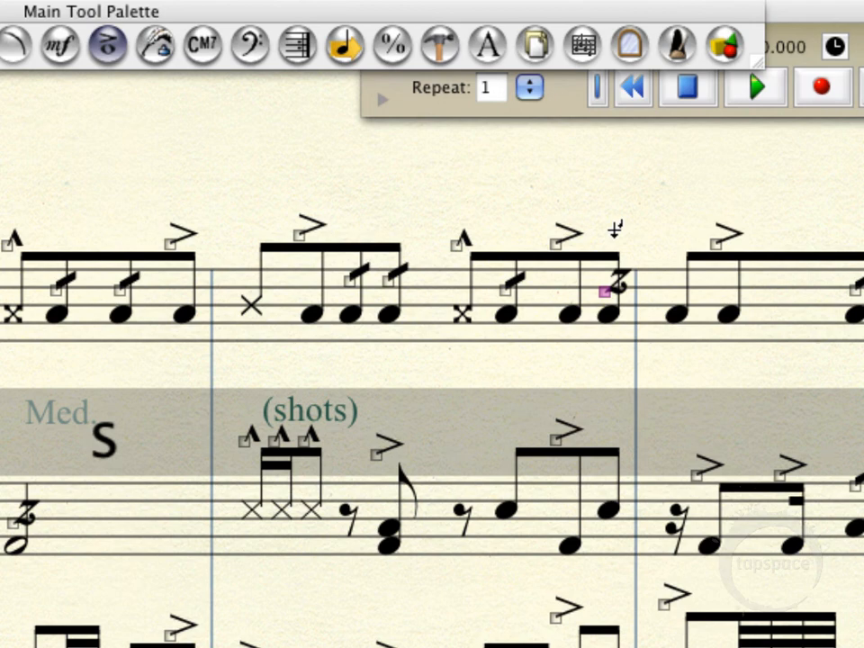
{"action": "left_click", "coordinate": [613, 225]}
{"action": "key", "text": "Escape"}
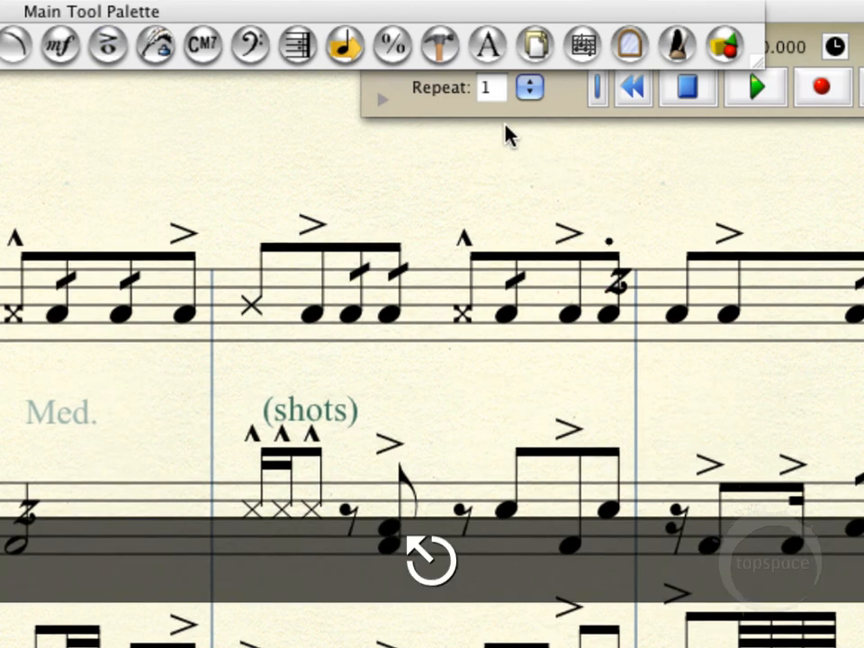
Play back the whole score through the final measure and stop.
{"action": "key", "text": "super+minus"}
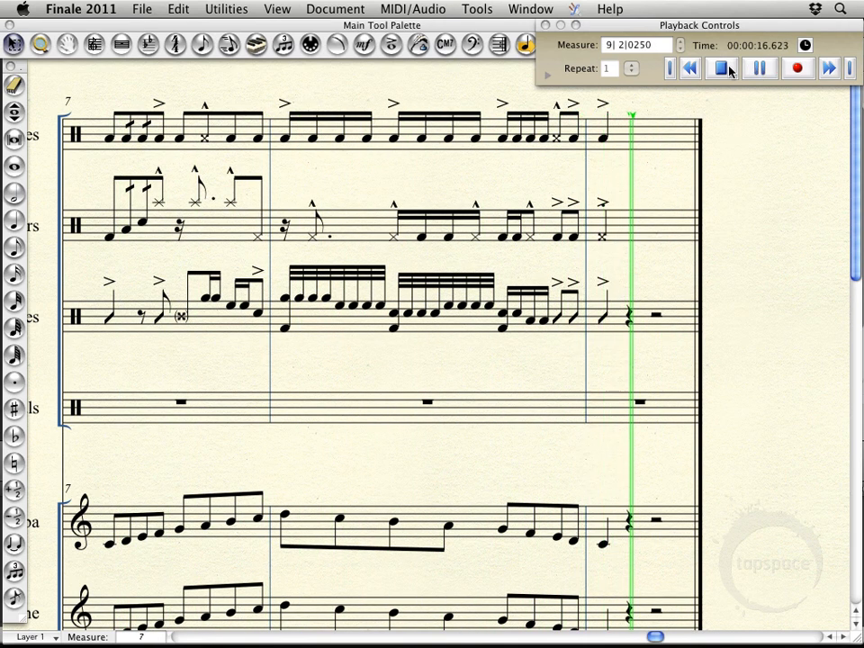
{"action": "left_click", "coordinate": [723, 69]}
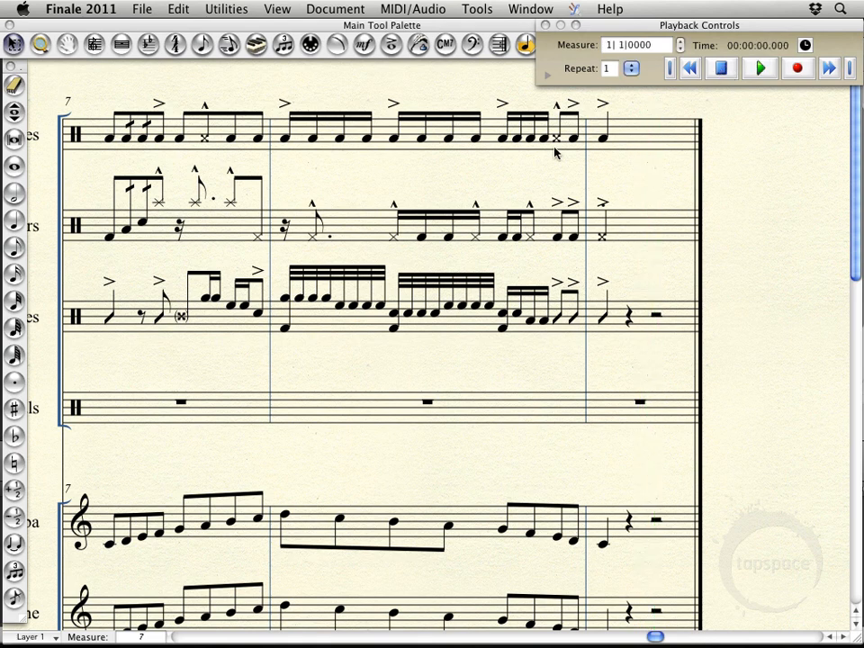